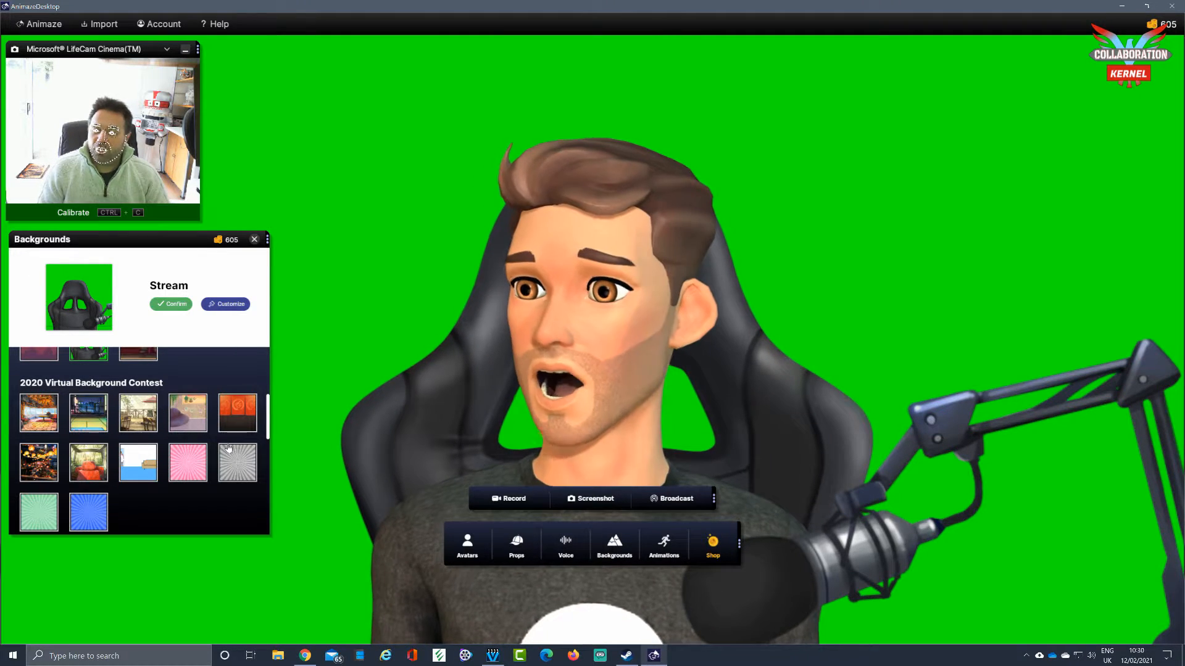
Apply the Podcast background from the backgrounds with overlays and move the Backgrounds window clear of the microphone.
{"action": "scroll", "coordinate": [188, 443], "scroll_direction": "up", "scroll_amount": 5}
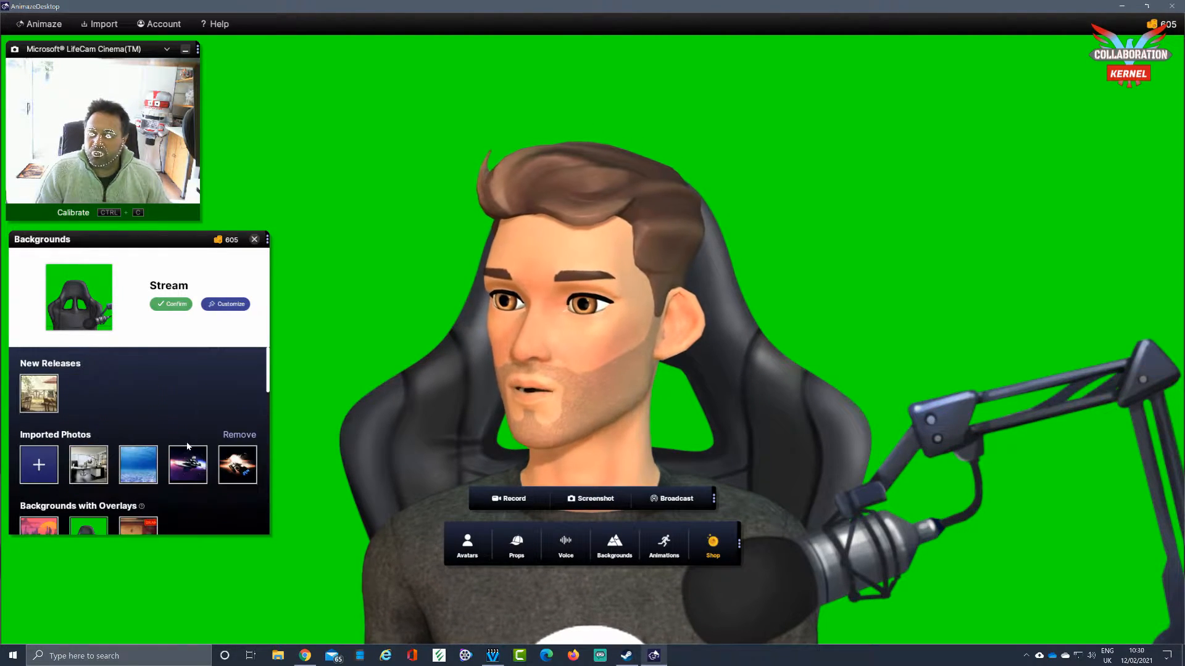
{"action": "scroll", "coordinate": [187, 445], "scroll_direction": "down", "scroll_amount": 2}
{"action": "scroll", "coordinate": [187, 442], "scroll_direction": "up", "scroll_amount": 2}
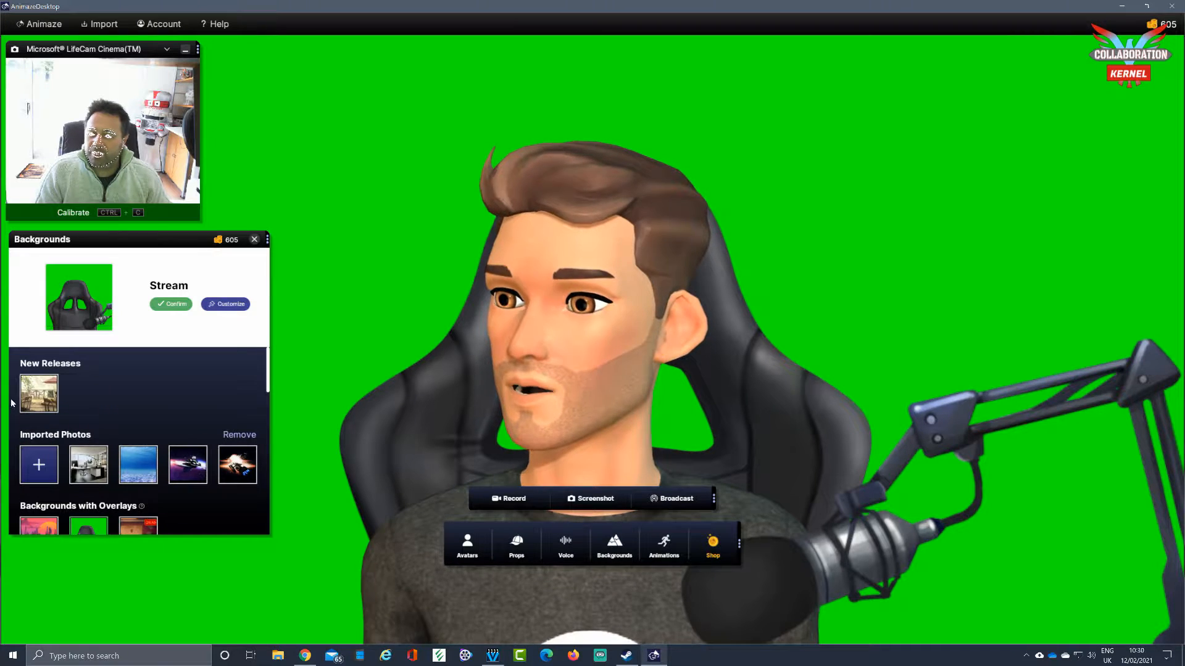
{"action": "scroll", "coordinate": [77, 426], "scroll_direction": "down", "scroll_amount": 1}
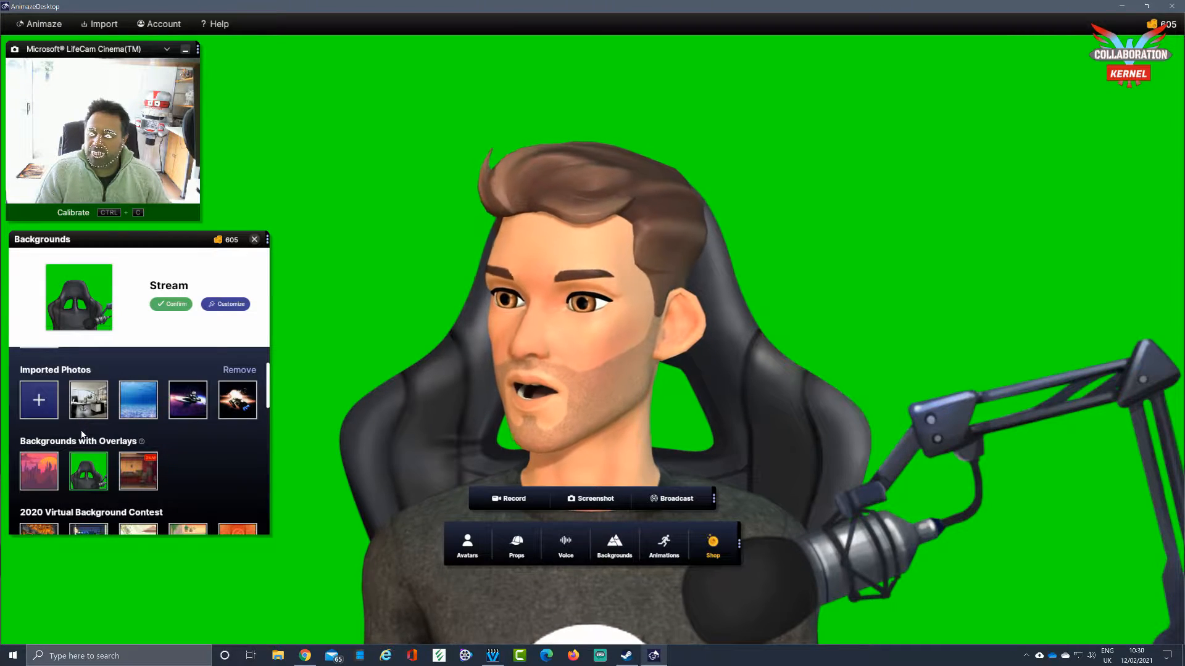
{"action": "left_click", "coordinate": [146, 480]}
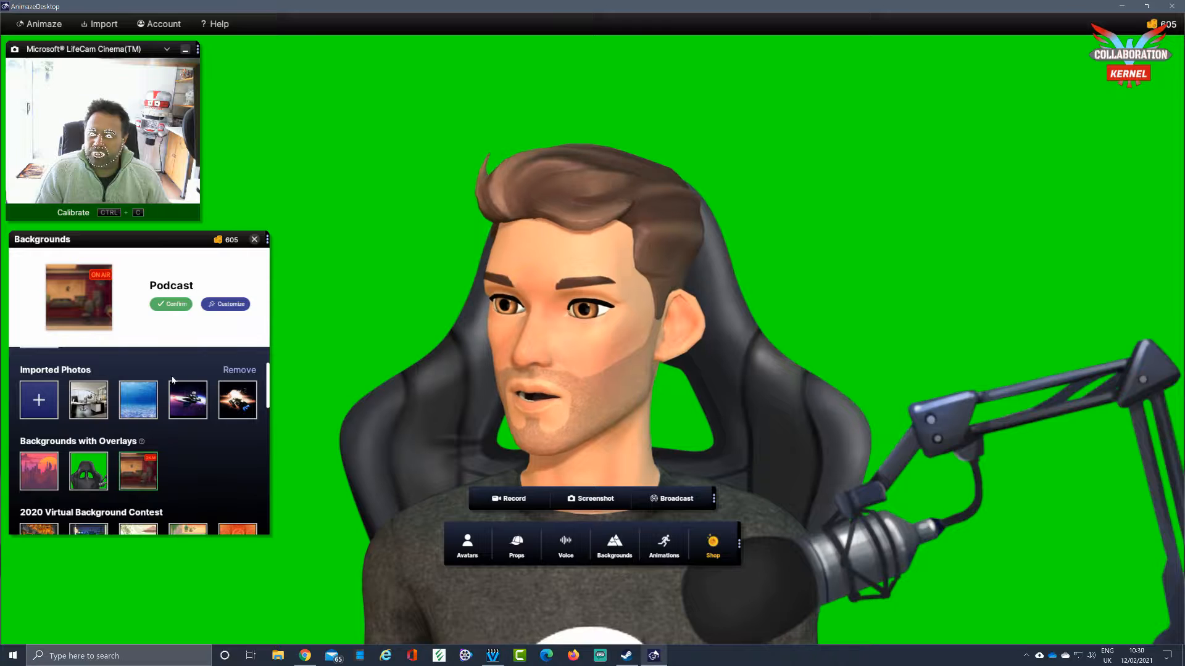
{"action": "left_click", "coordinate": [173, 304]}
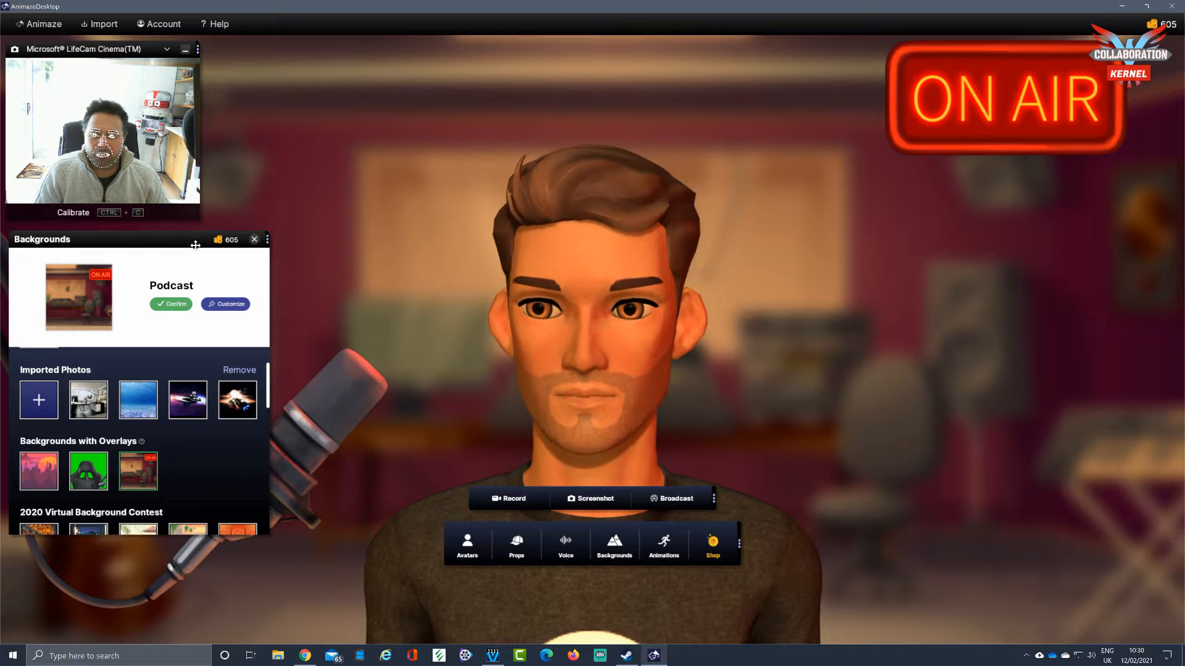
{"action": "left_click_drag", "start_coordinate": [195, 245], "coordinate": [1133, 251]}
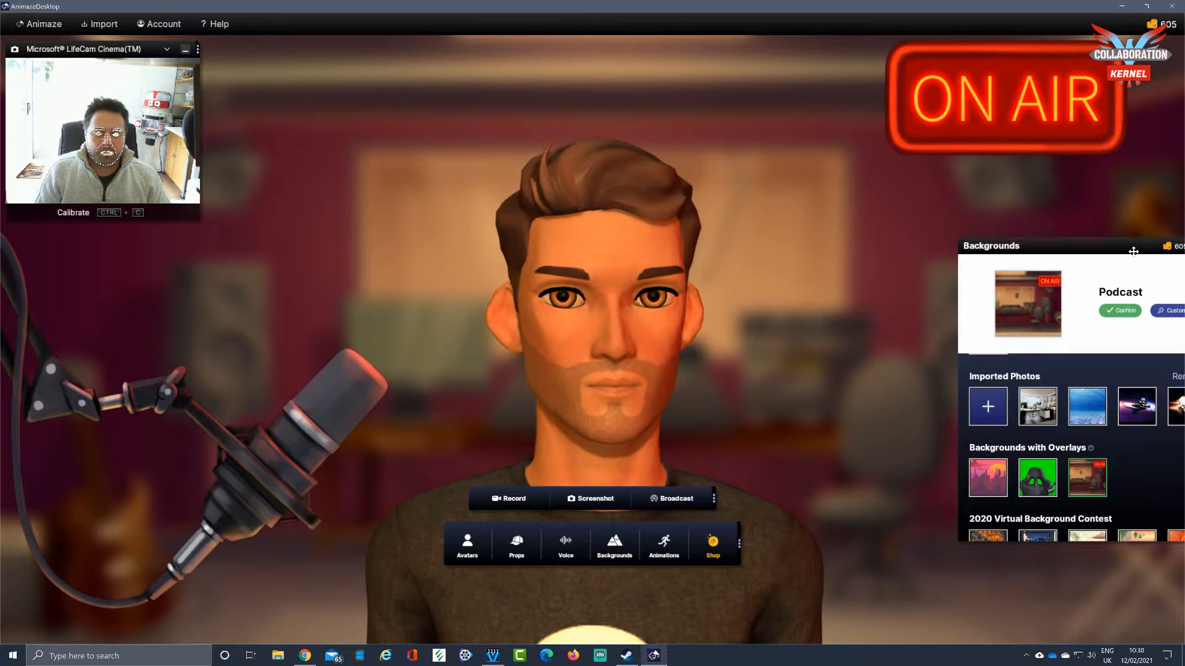
{"action": "left_click_drag", "start_coordinate": [1133, 251], "coordinate": [1053, 242]}
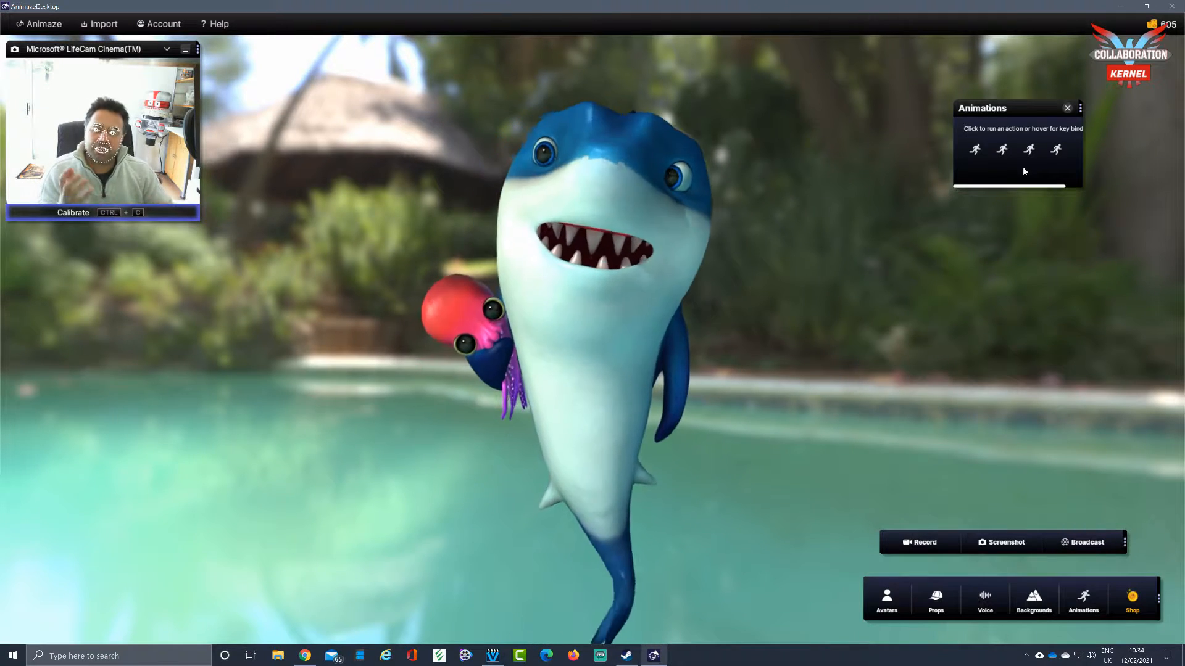
Preview several popular avatars, including Santa and Cathy, and apply Lord Burgor from the FaceRig Originals.
{"action": "left_click", "coordinate": [903, 592]}
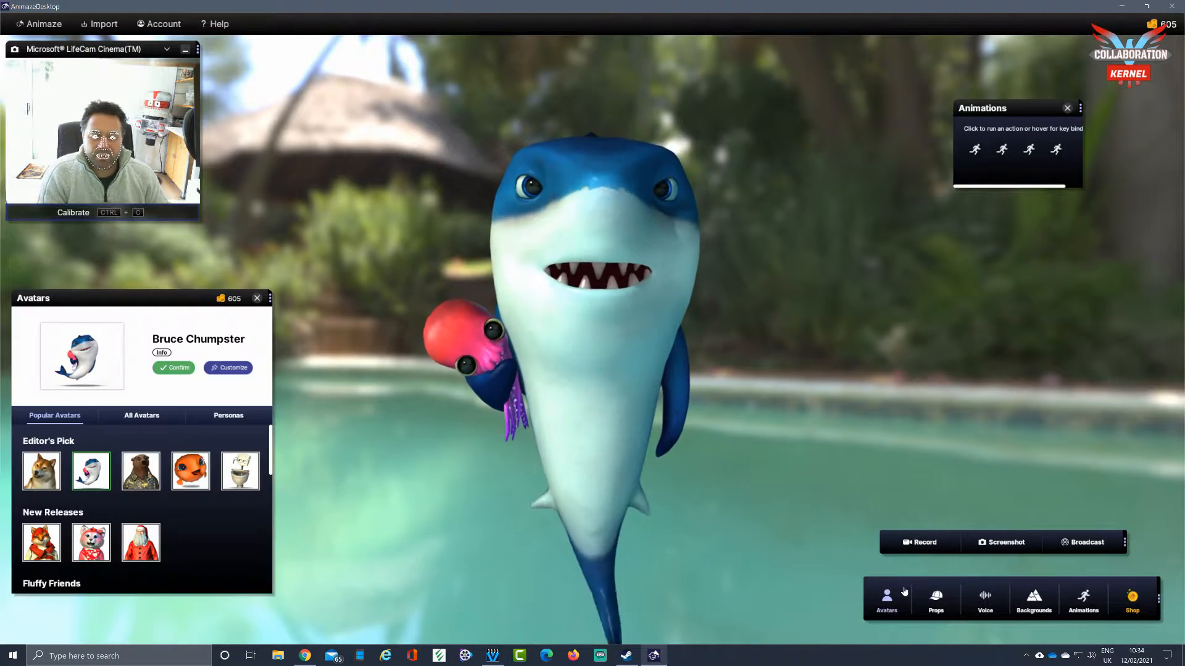
{"action": "left_click", "coordinate": [131, 487]}
{"action": "left_click", "coordinate": [141, 543]}
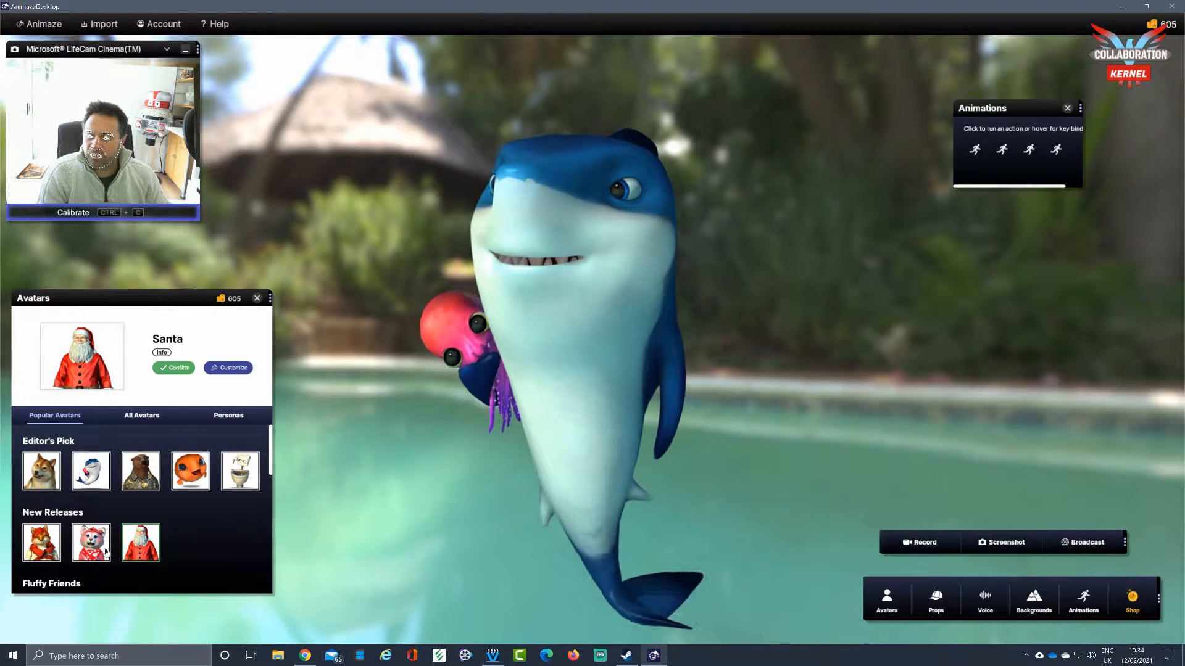
{"action": "left_click", "coordinate": [47, 544]}
{"action": "scroll", "coordinate": [75, 556], "scroll_direction": "down", "scroll_amount": 5}
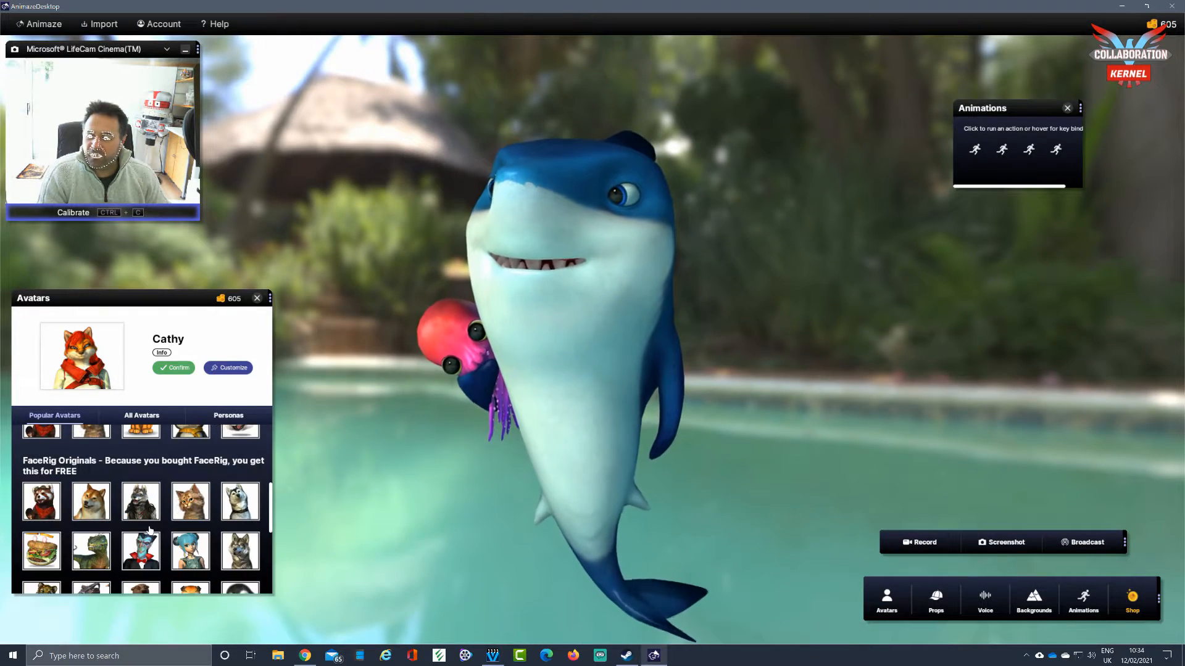
{"action": "left_click", "coordinate": [41, 550]}
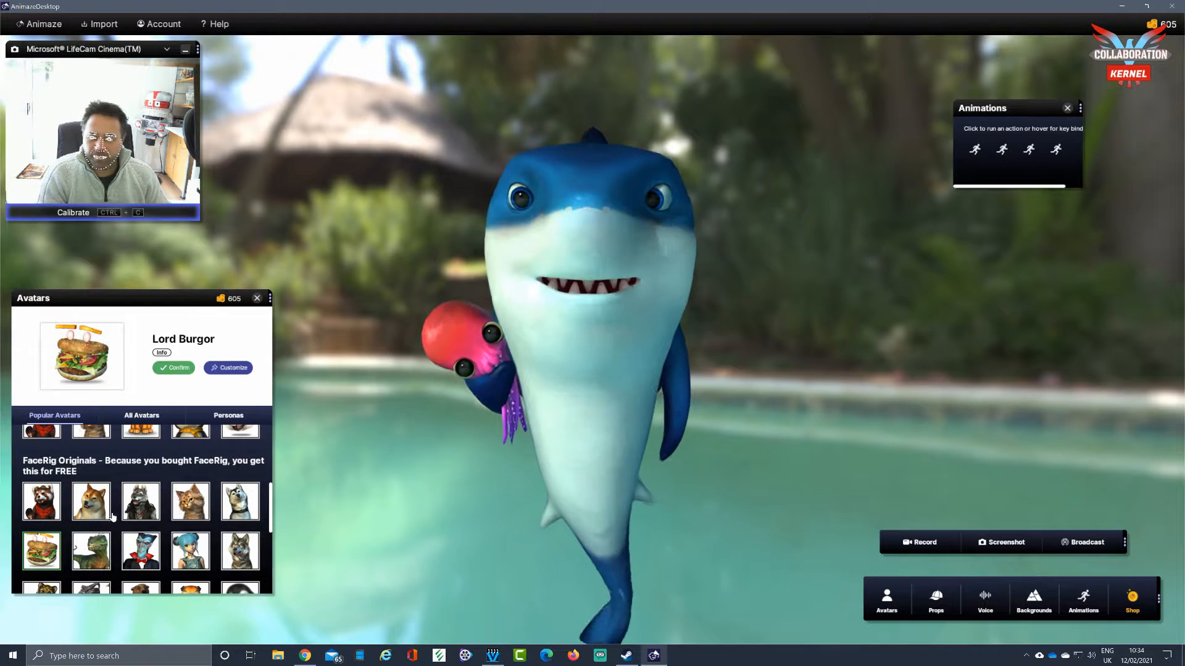
{"action": "left_click", "coordinate": [177, 368]}
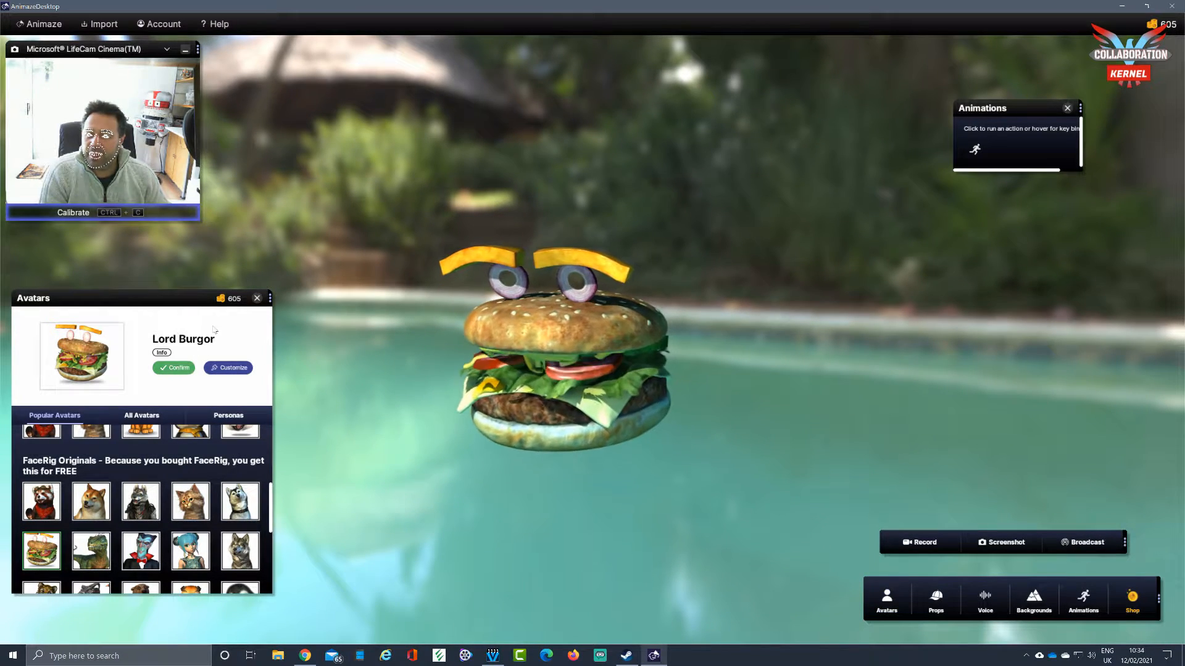
Replace the burger avatar with the Feminine Body Type base persona and view it at full length.
{"action": "left_click", "coordinate": [236, 414]}
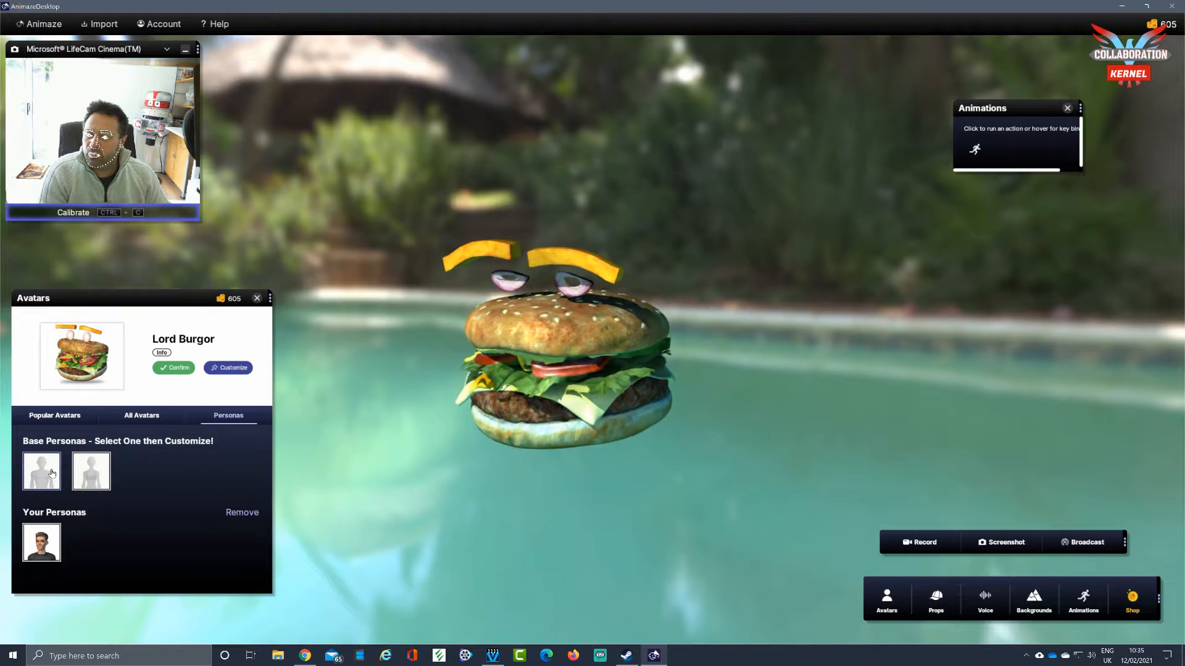
{"action": "left_click", "coordinate": [90, 471]}
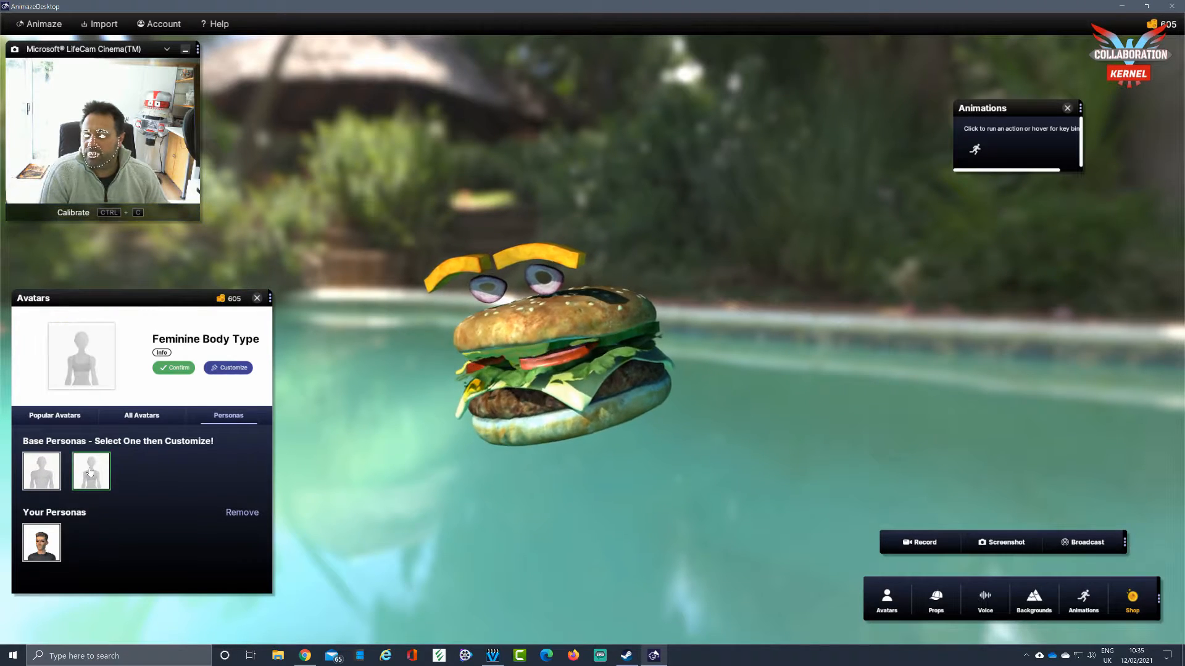
{"action": "left_click", "coordinate": [184, 369]}
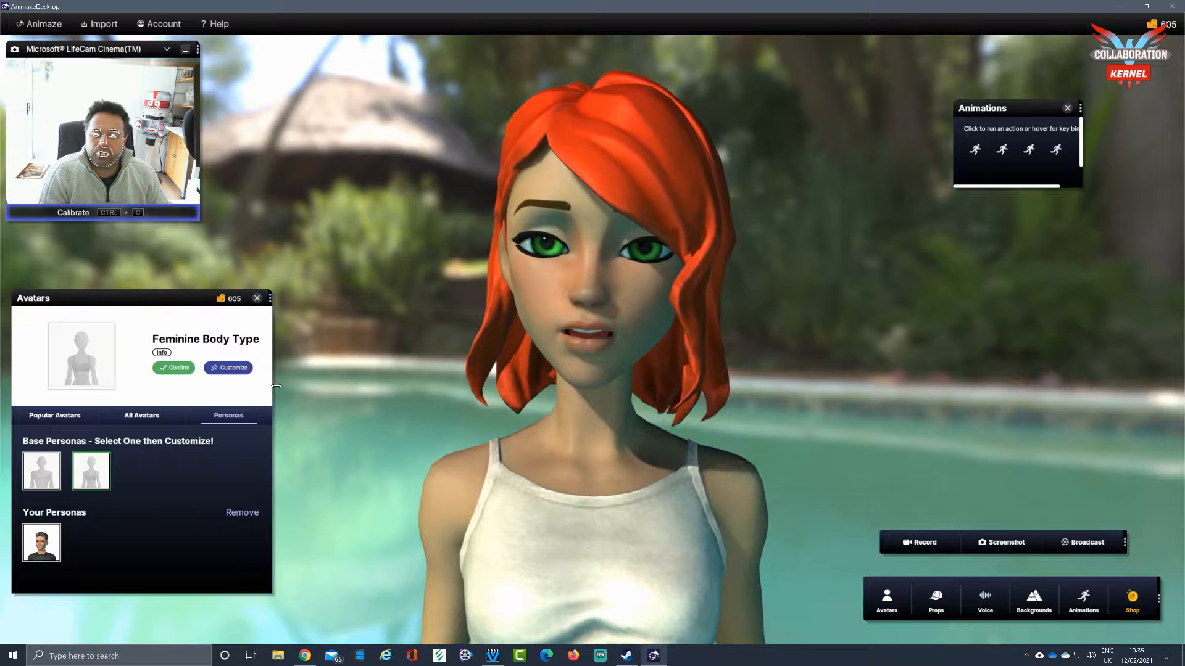
{"action": "scroll", "coordinate": [361, 335], "scroll_direction": "down", "scroll_amount": 5}
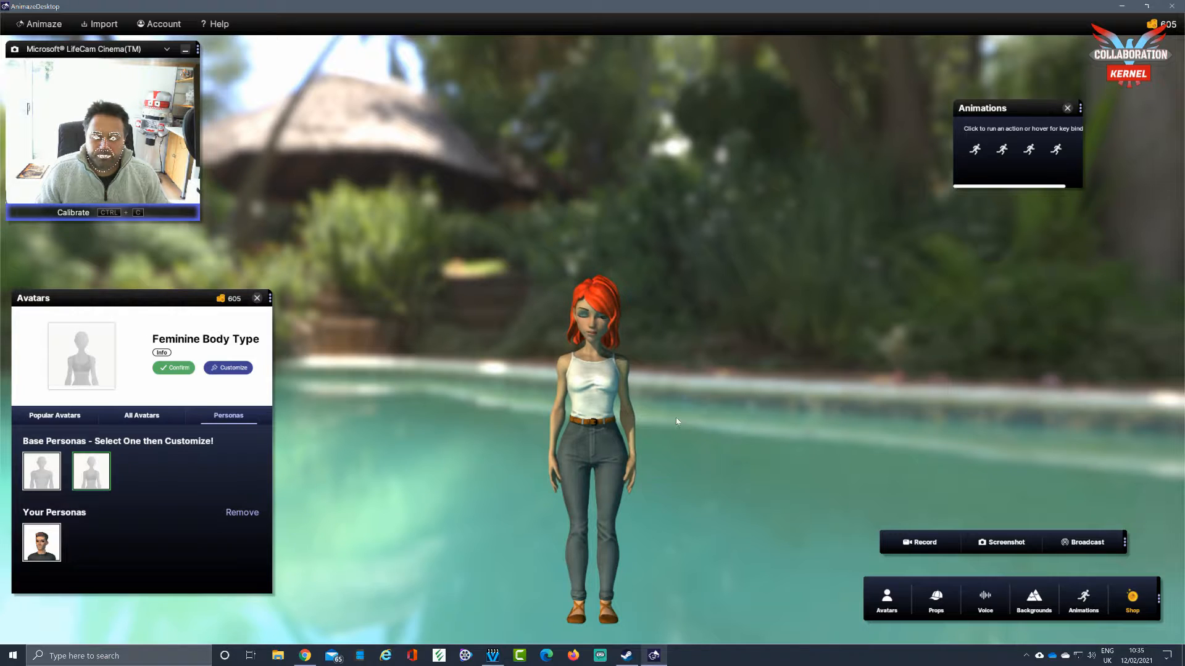
{"action": "mouse_move", "coordinate": [675, 422]}
{"action": "left_mouse_down"}
{"action": "mouse_move", "coordinate": [806, 402]}
{"action": "mouse_move", "coordinate": [1071, 331]}
{"action": "mouse_move", "coordinate": [966, 377]}
{"action": "mouse_move", "coordinate": [491, 387]}
{"action": "mouse_move", "coordinate": [682, 434]}
{"action": "left_mouse_up"}
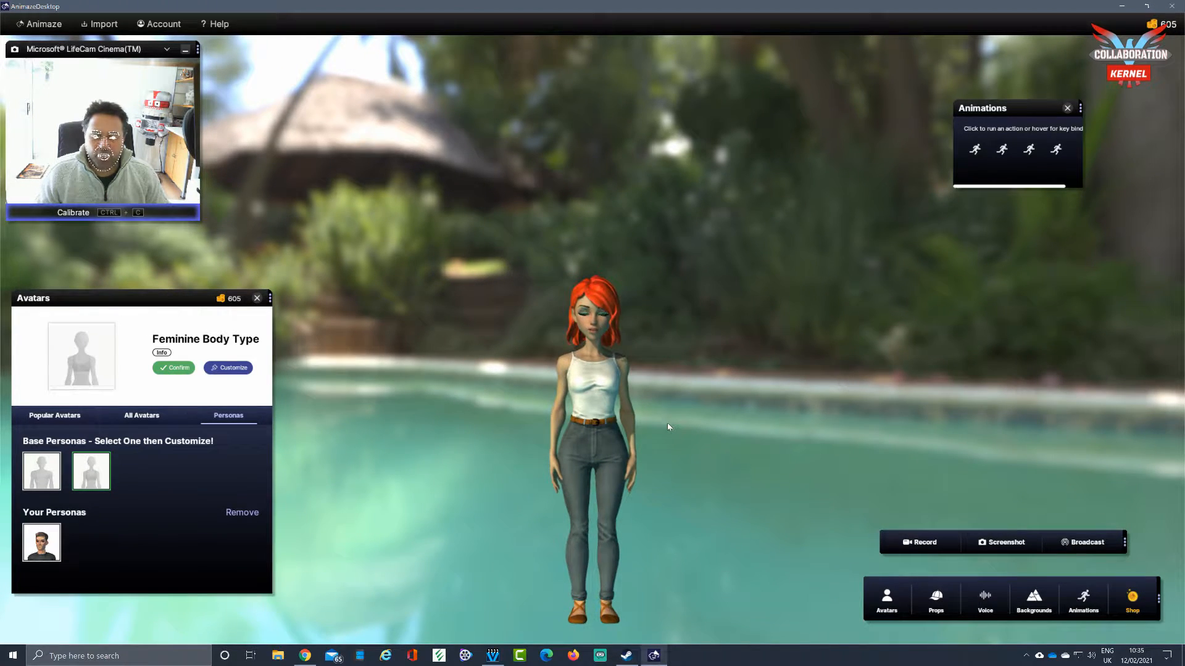
{"action": "scroll", "coordinate": [667, 423], "scroll_direction": "up", "scroll_amount": 5}
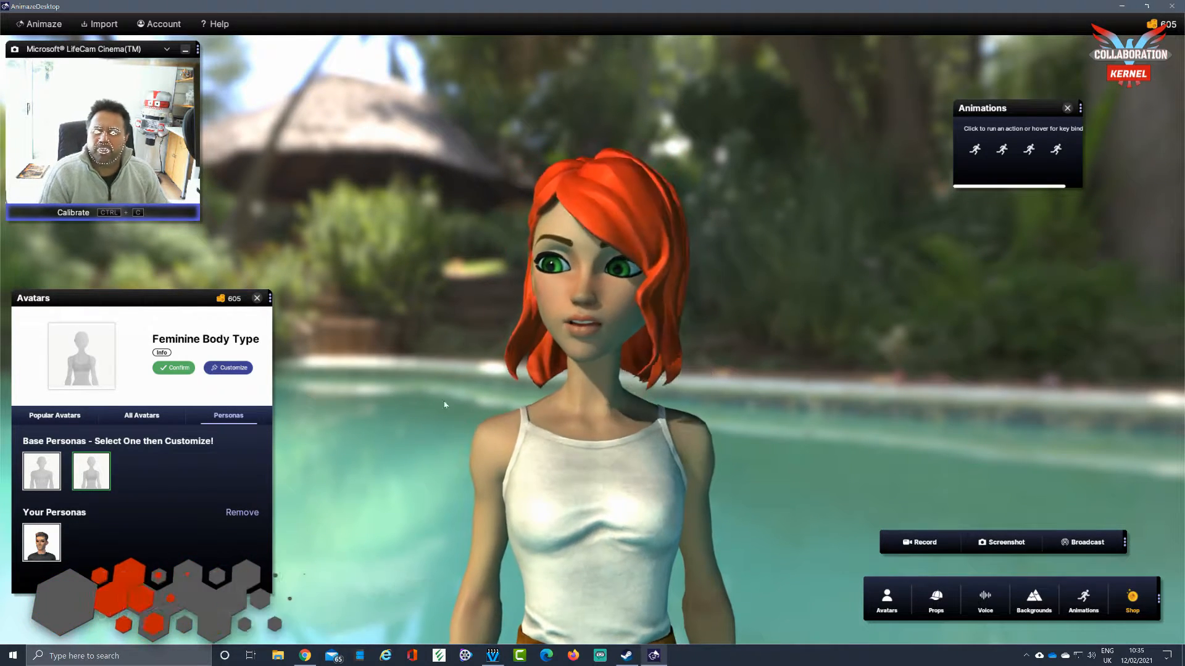
Open the persona's customizations, try several skin colours and choose the first tone in the palette.
{"action": "left_click", "coordinate": [228, 368]}
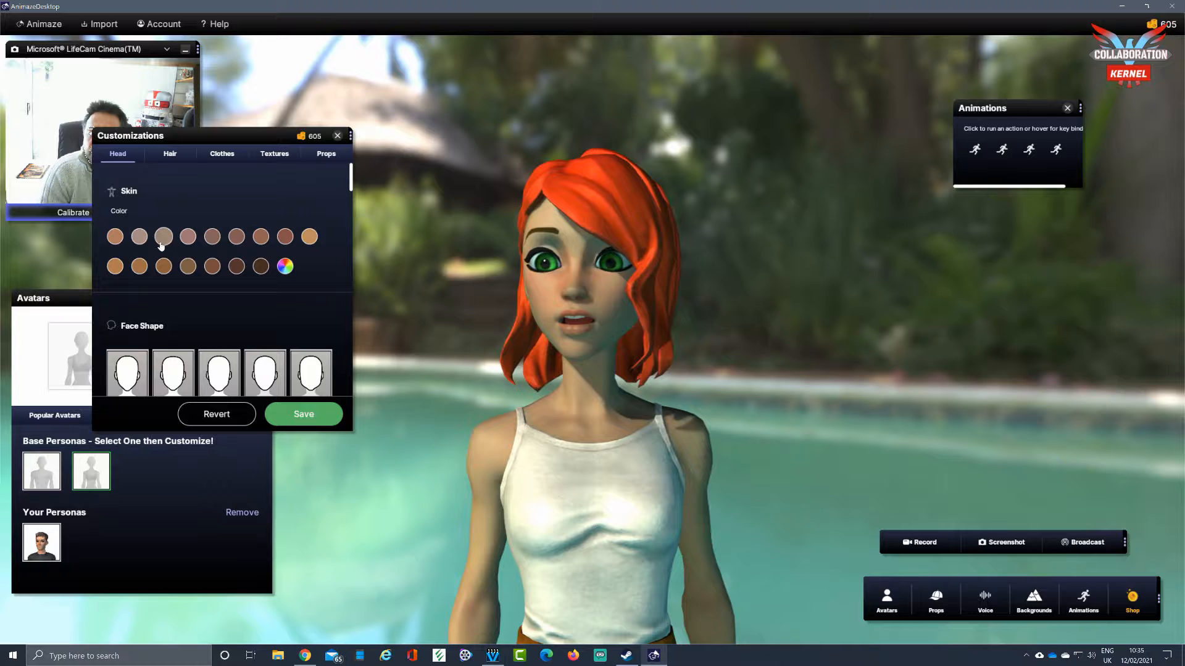
{"action": "left_click", "coordinate": [139, 236]}
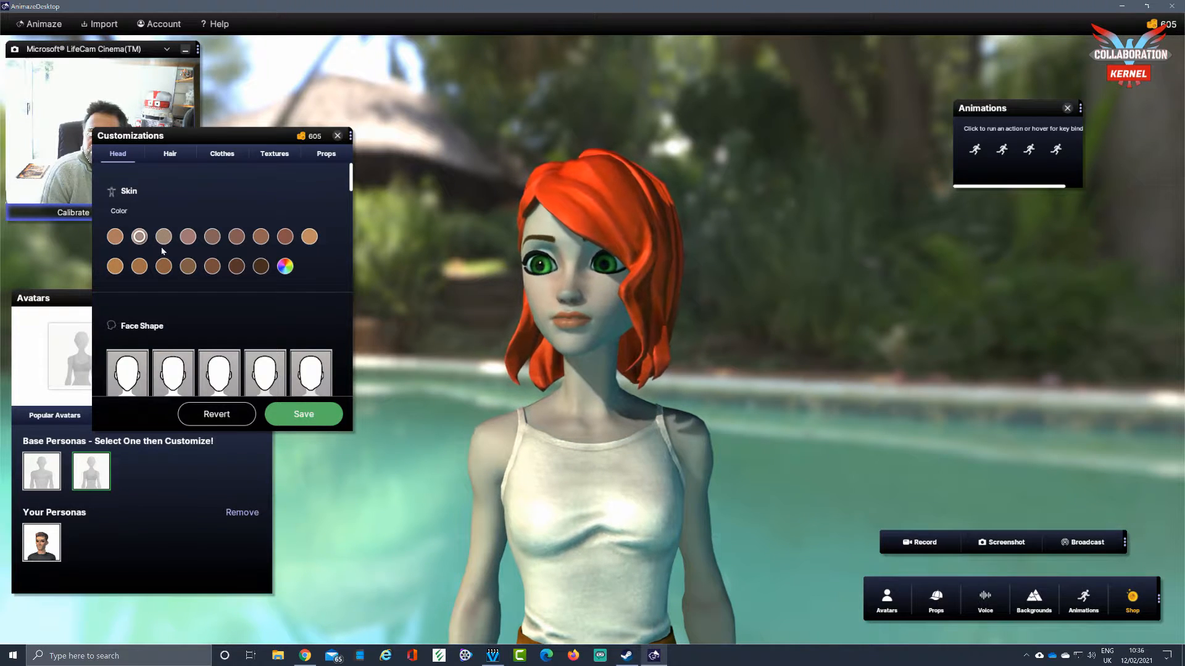
{"action": "left_click", "coordinate": [188, 237]}
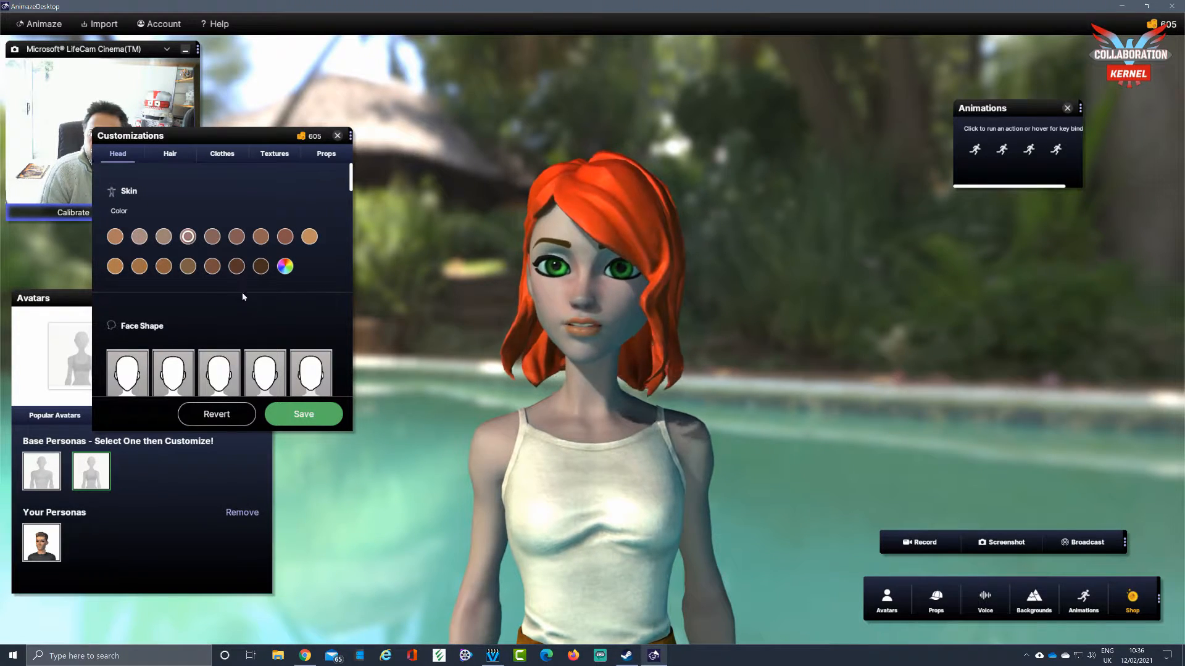
{"action": "left_click", "coordinate": [237, 236]}
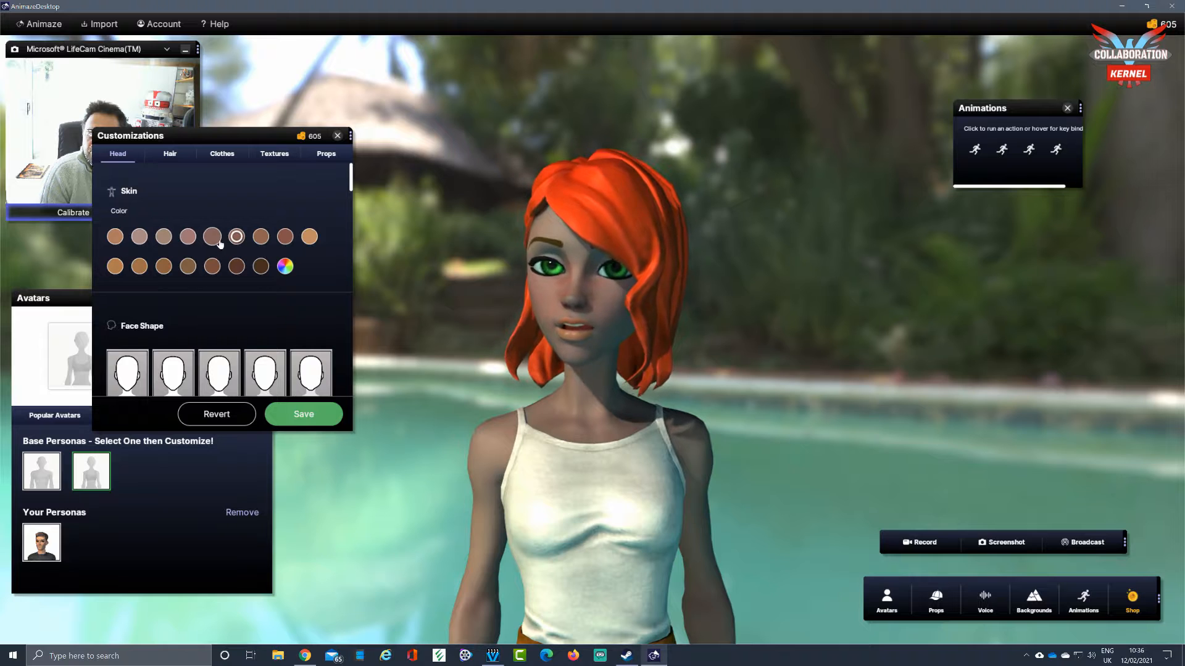
{"action": "left_click", "coordinate": [217, 241]}
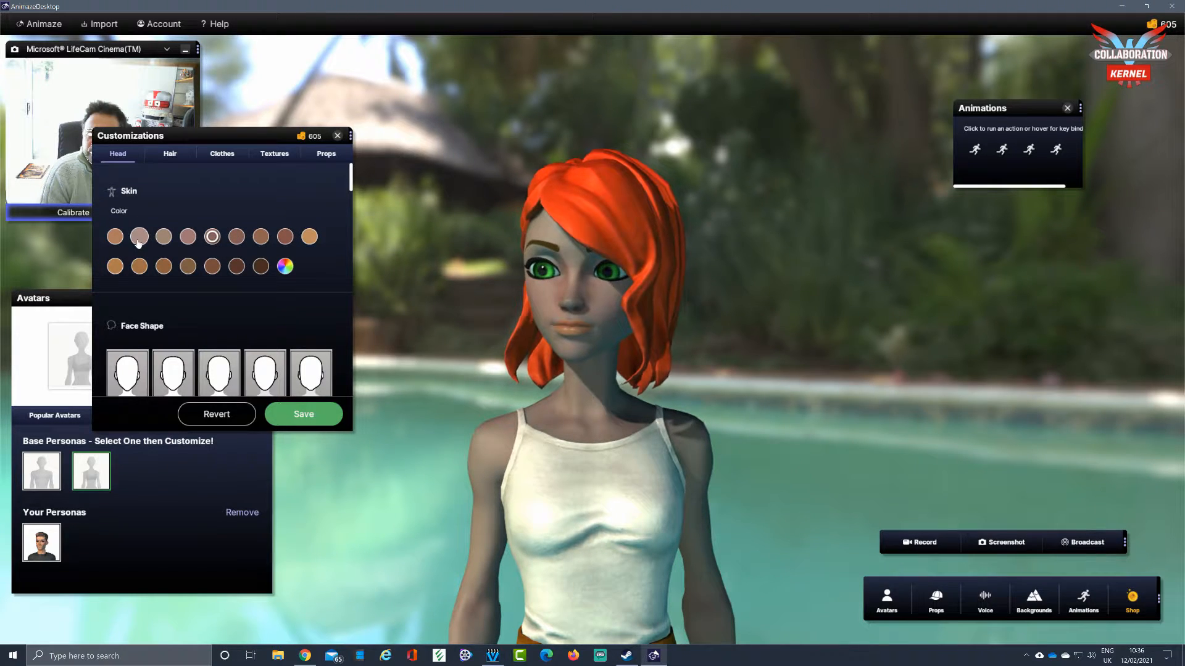
{"action": "left_click", "coordinate": [115, 237]}
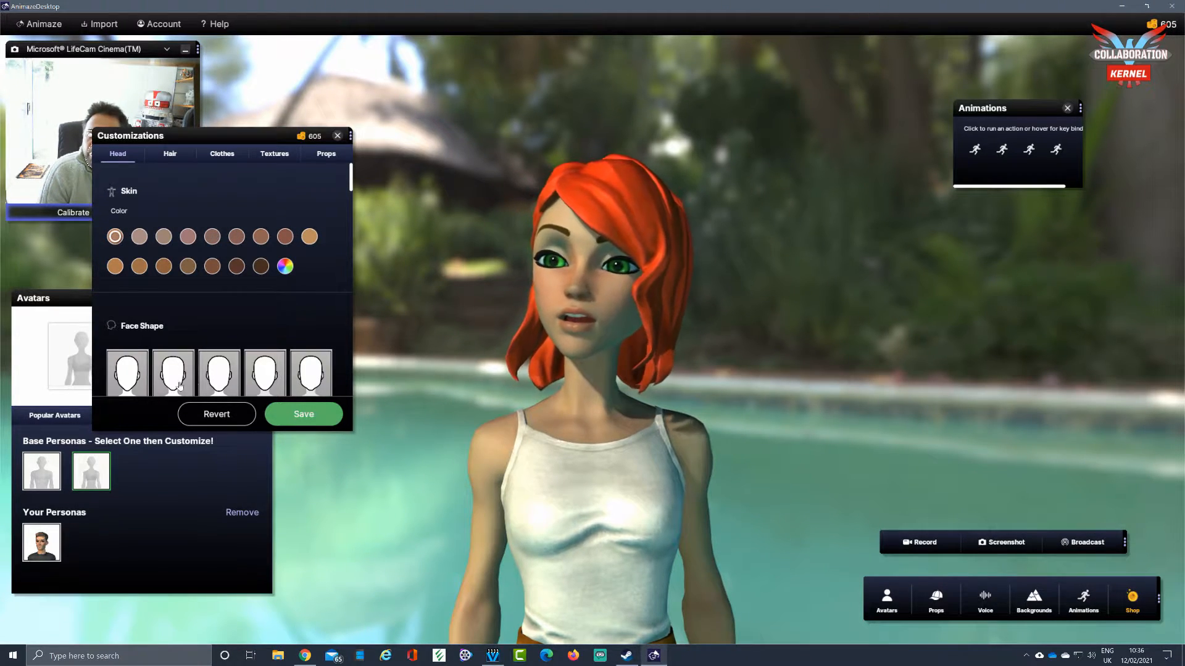
Choose the fifth face shape and give the persona red eyebrows in the second eyebrow style.
{"action": "scroll", "coordinate": [179, 386], "scroll_direction": "down", "scroll_amount": 3}
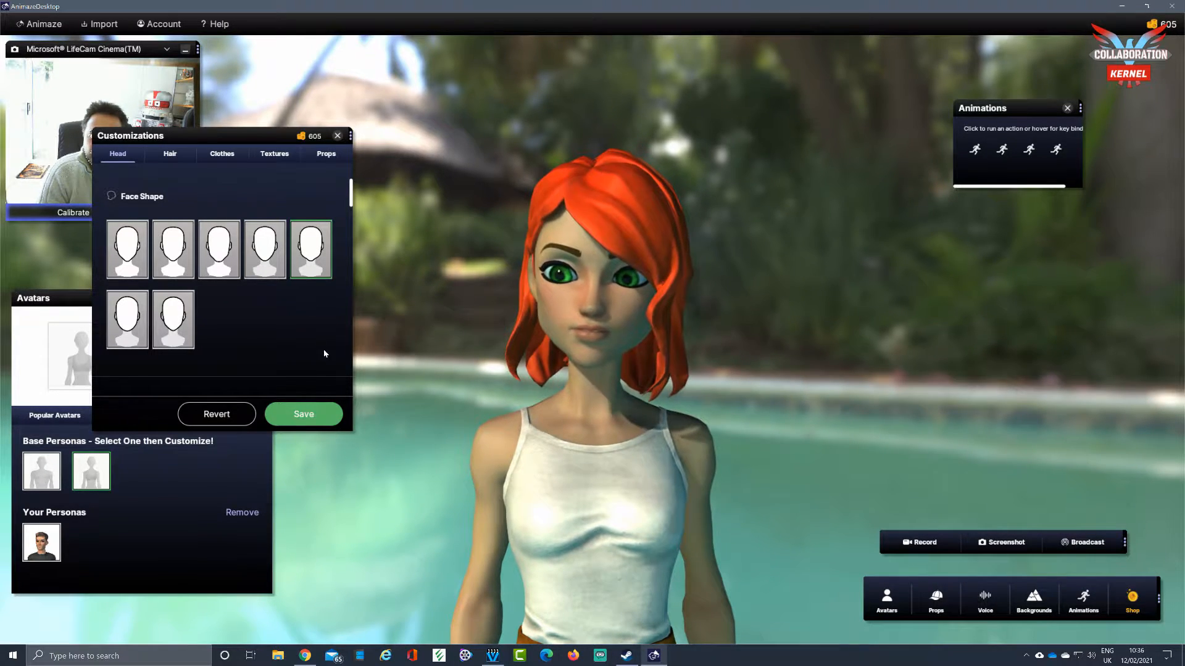
{"action": "scroll", "coordinate": [204, 272], "scroll_direction": "down", "scroll_amount": 3}
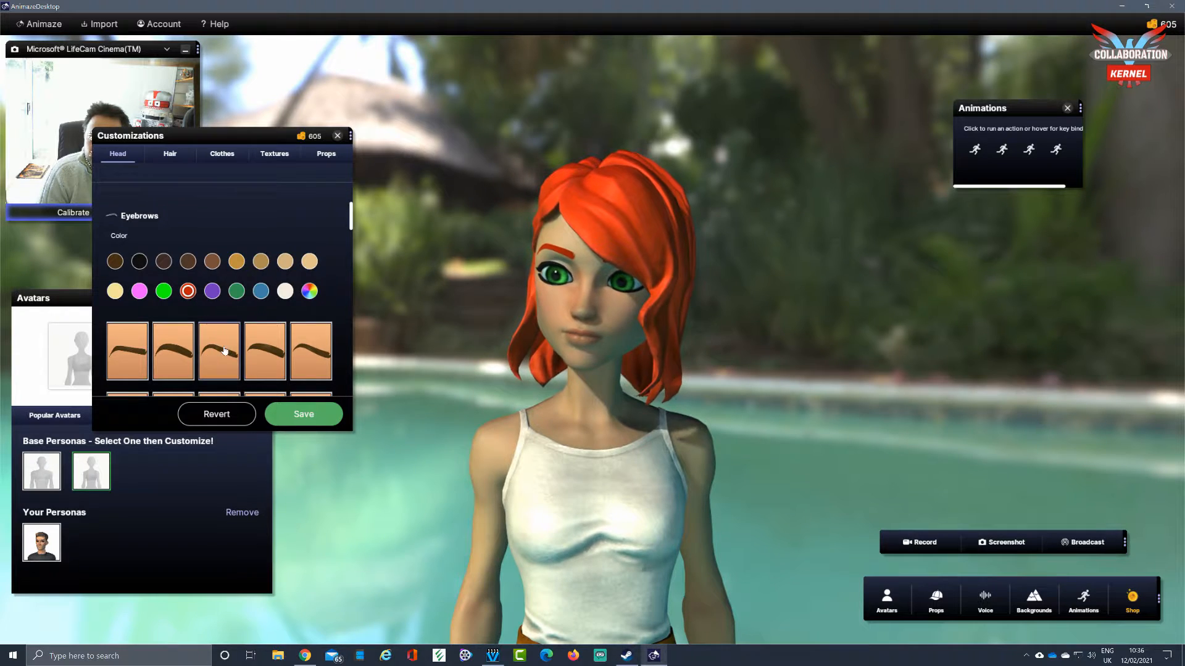
{"action": "scroll", "coordinate": [224, 350], "scroll_direction": "down", "scroll_amount": 5}
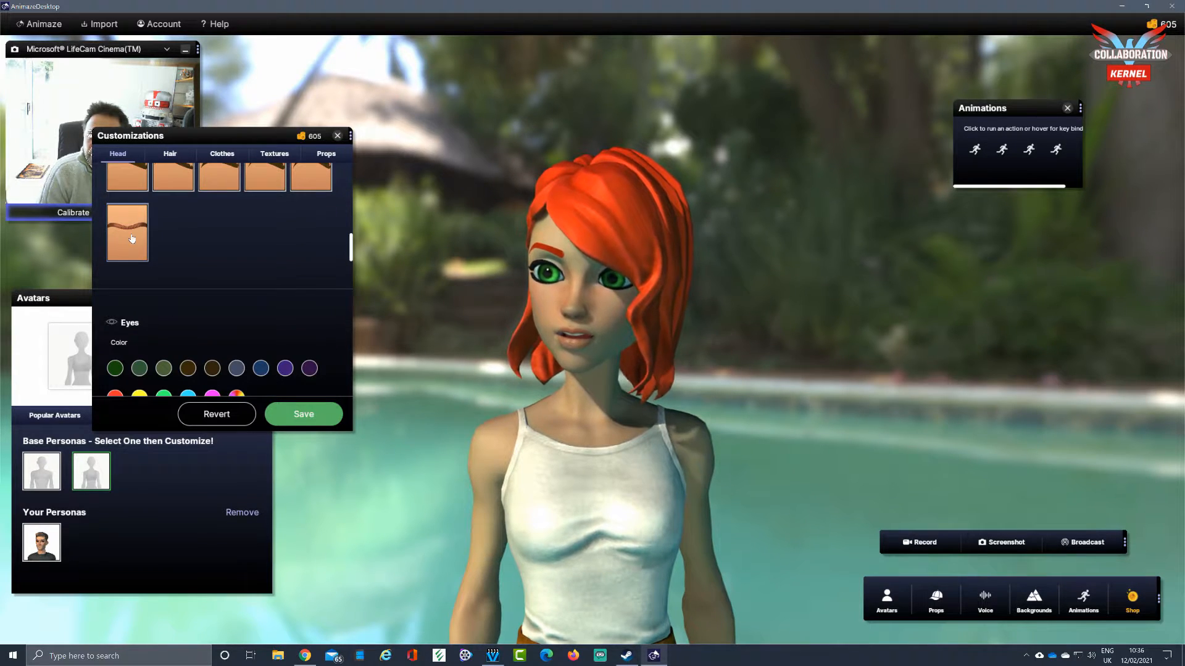
{"action": "scroll", "coordinate": [239, 267], "scroll_direction": "up", "scroll_amount": 2}
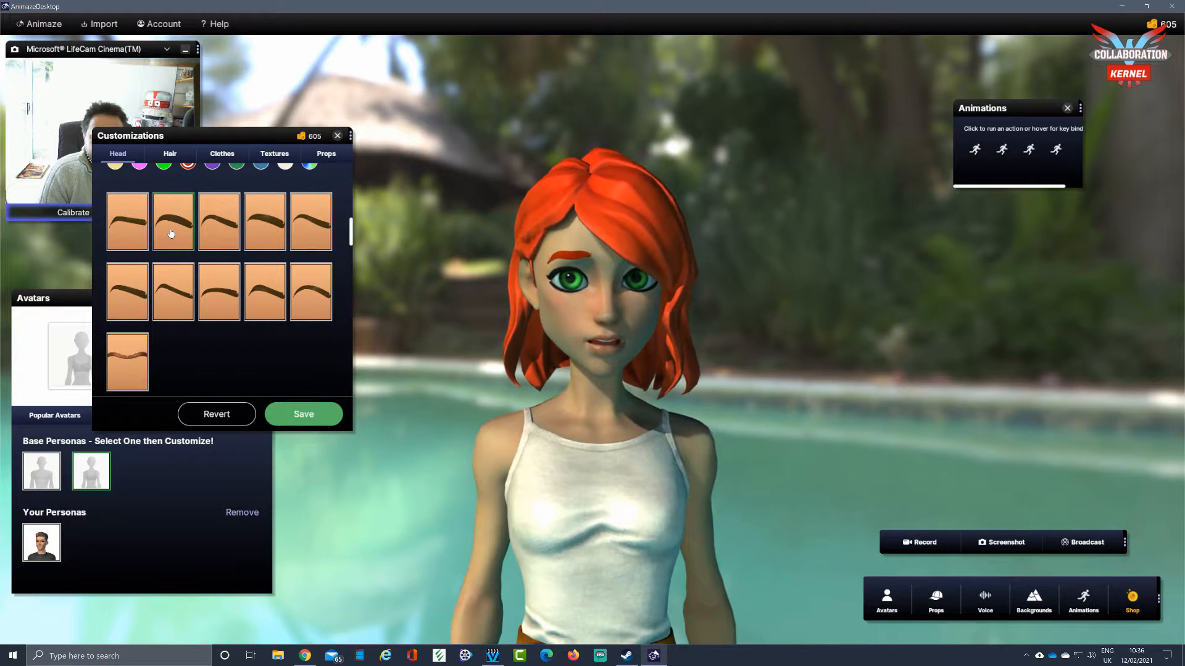
Set the persona's eye colour to purple and choose the fifth eye shape.
{"action": "scroll", "coordinate": [275, 299], "scroll_direction": "down", "scroll_amount": 3}
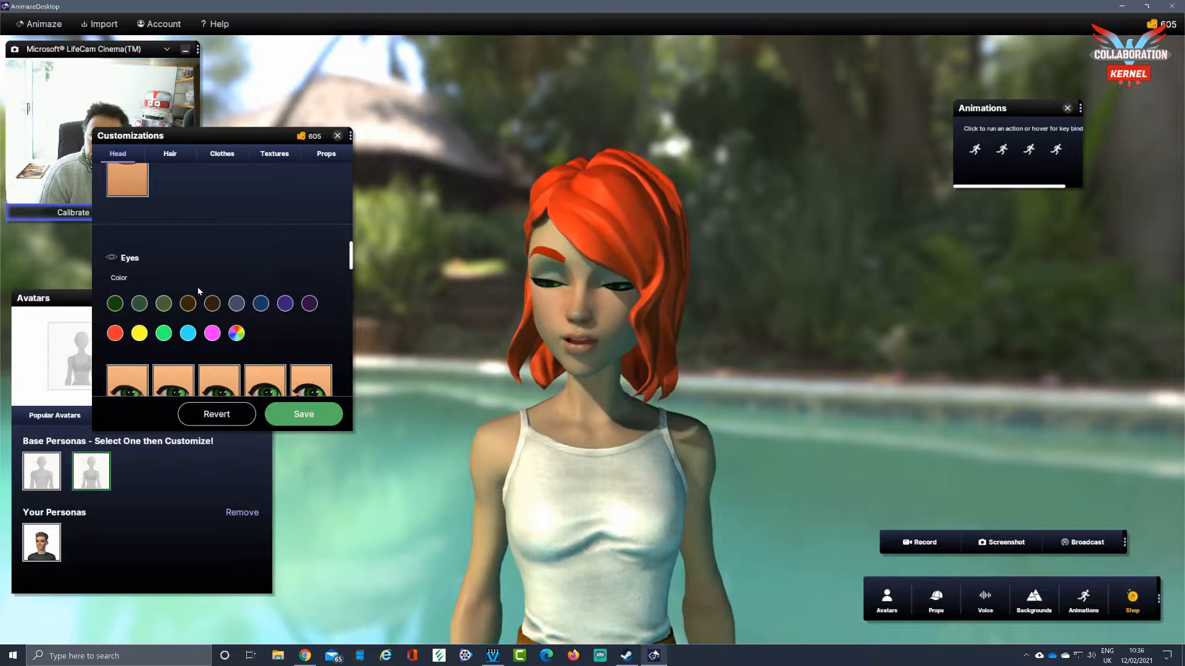
{"action": "scroll", "coordinate": [282, 271], "scroll_direction": "down", "scroll_amount": 1}
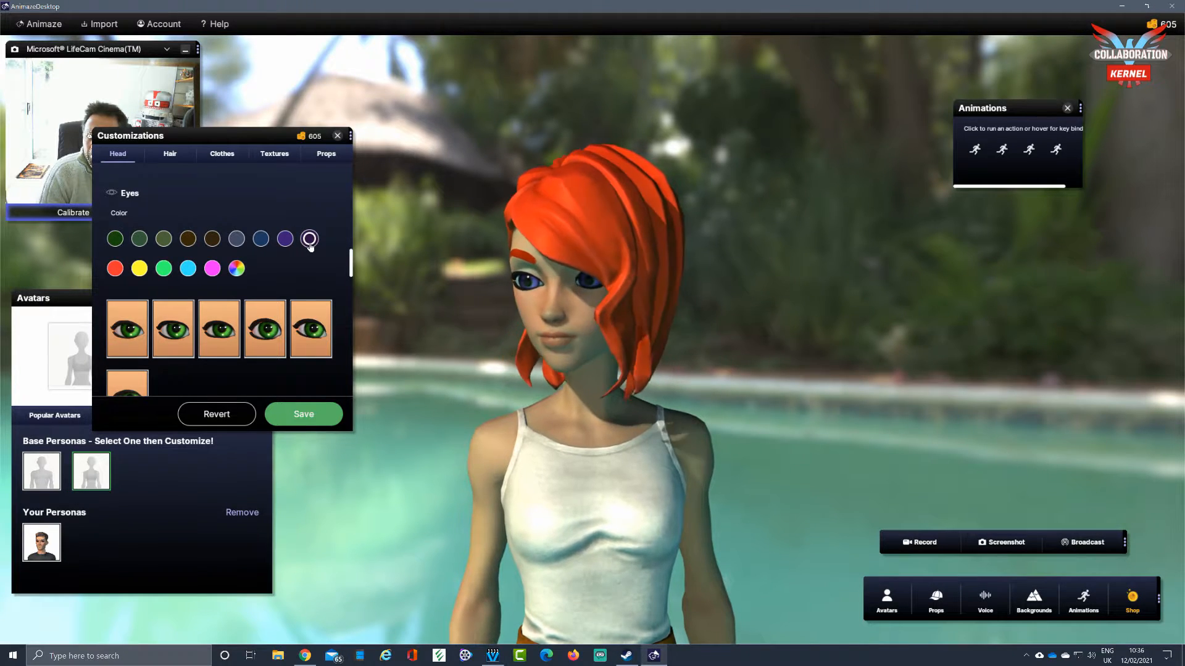
{"action": "scroll", "coordinate": [210, 247], "scroll_direction": "down", "scroll_amount": 2}
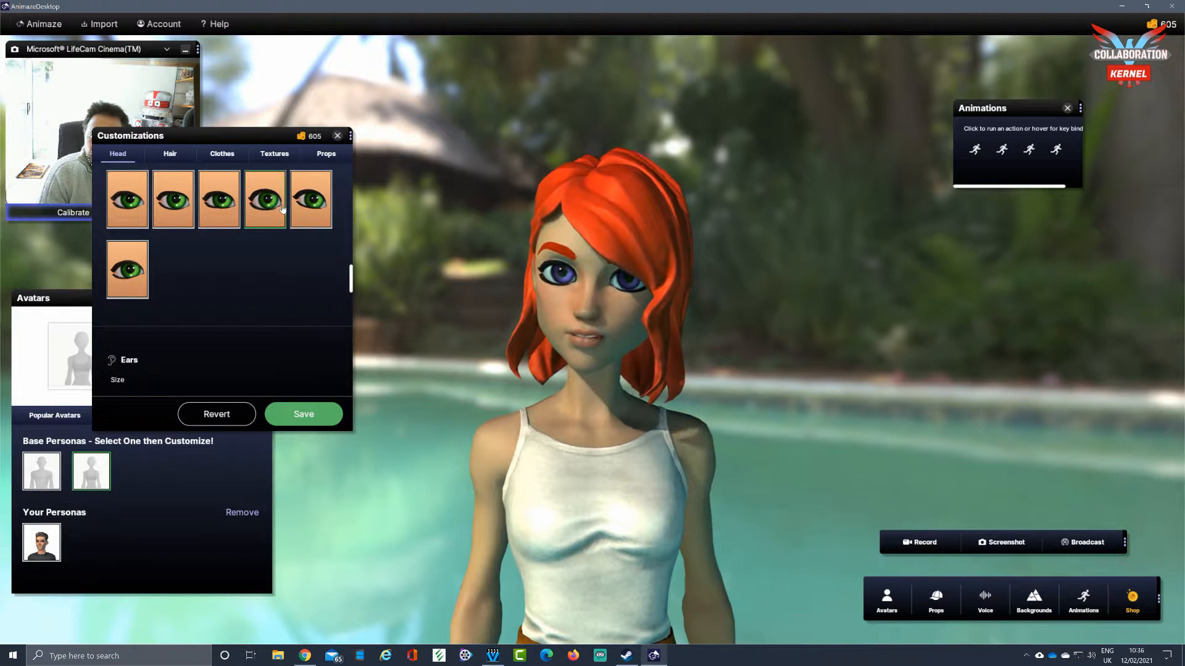
{"action": "left_click", "coordinate": [312, 206]}
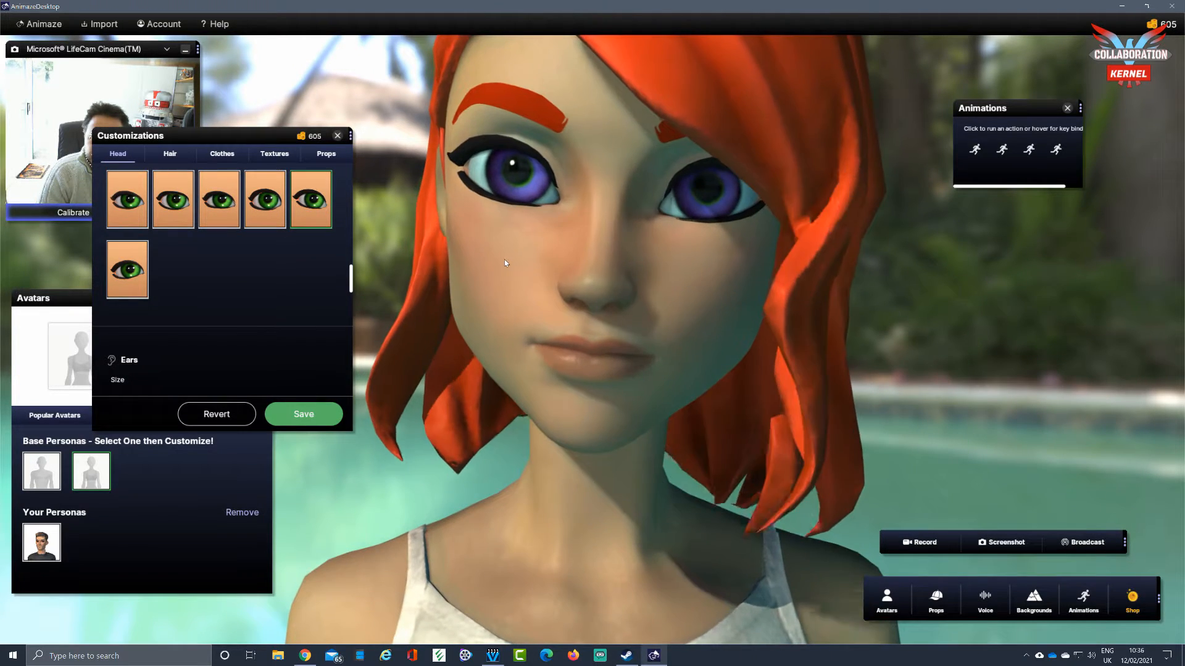
Give the persona pointed elf ears and set the ear size to its maximum.
{"action": "scroll", "coordinate": [226, 288], "scroll_direction": "down", "scroll_amount": 4}
{"action": "scroll", "coordinate": [225, 288], "scroll_direction": "up", "scroll_amount": 3}
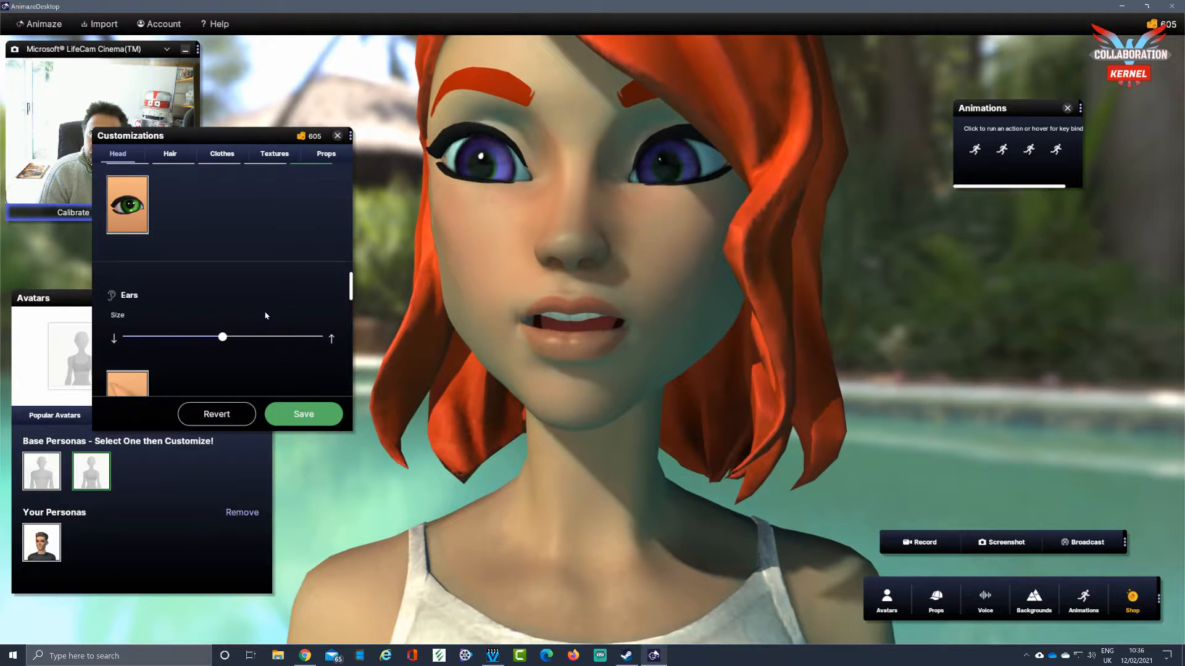
{"action": "scroll", "coordinate": [171, 338], "scroll_direction": "down", "scroll_amount": 1}
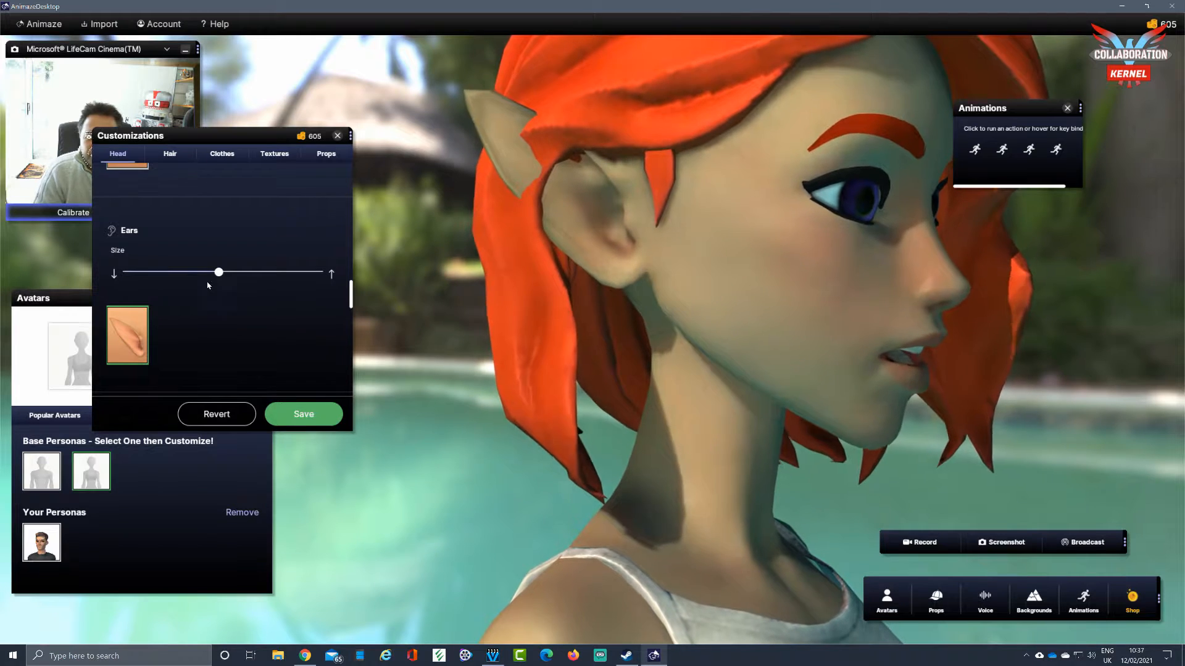
{"action": "left_click_drag", "start_coordinate": [218, 272], "coordinate": [331, 277]}
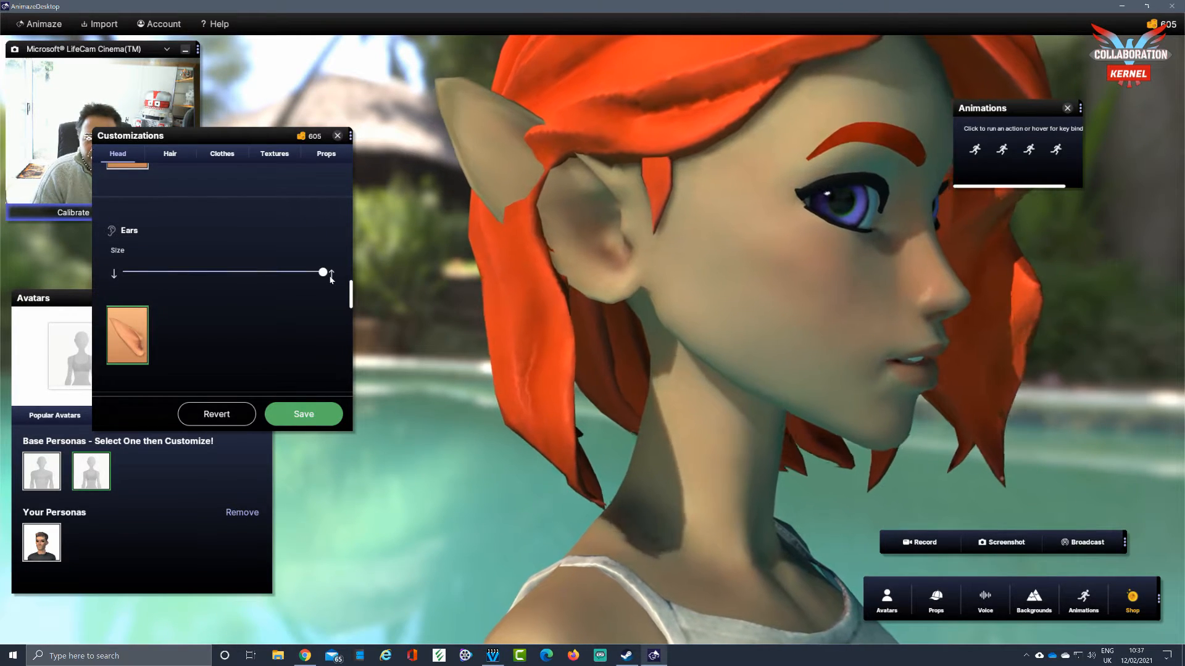
Set the ear size back to the middle of its range and remove the pointed elf ears from the persona.
{"action": "left_click_drag", "start_coordinate": [214, 272], "coordinate": [166, 274]}
{"action": "left_click", "coordinate": [219, 278]}
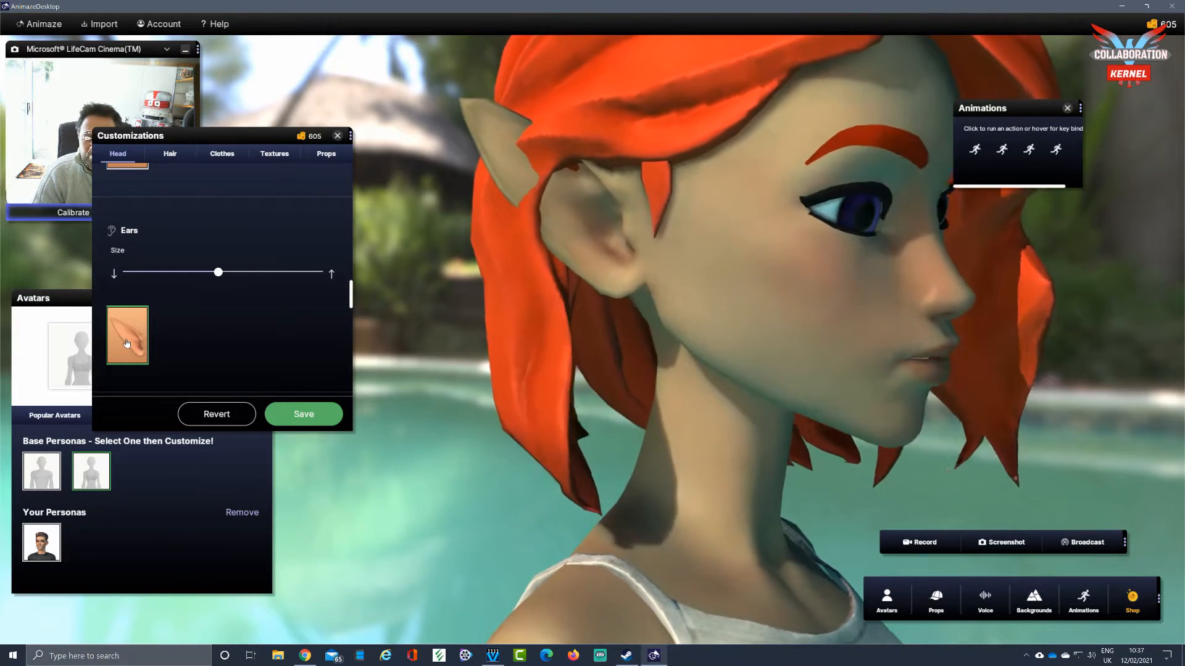
{"action": "left_click", "coordinate": [126, 343]}
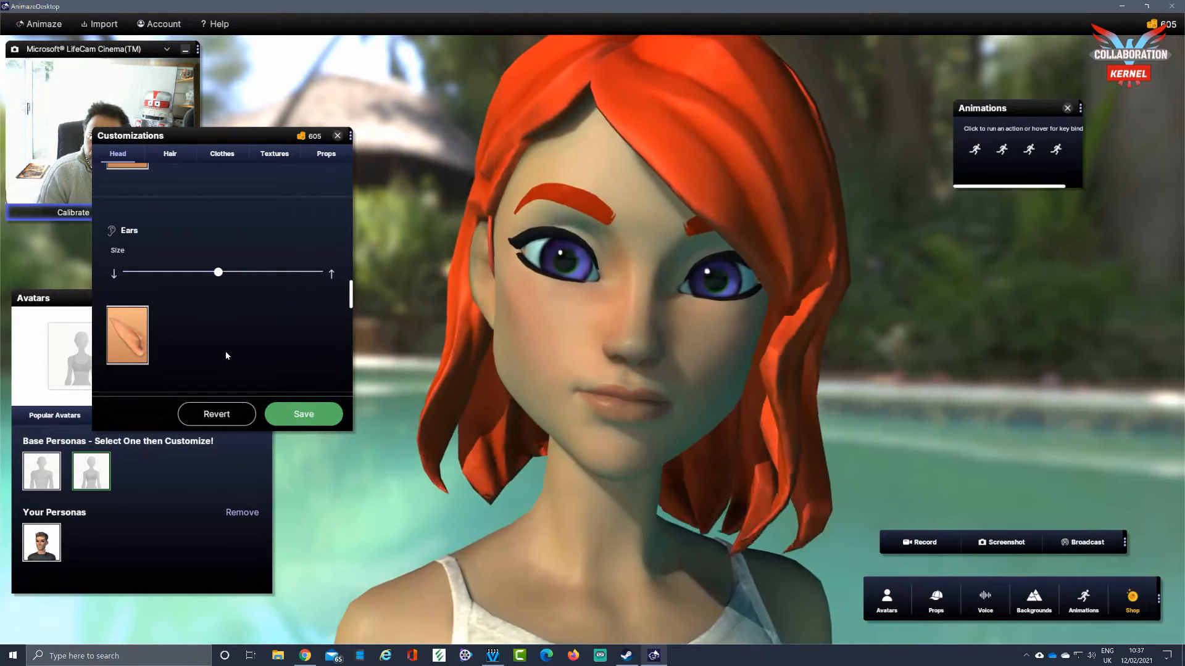
Try several nose shapes on the persona and choose the fifth nose in the first row.
{"action": "scroll", "coordinate": [225, 350], "scroll_direction": "down", "scroll_amount": 3}
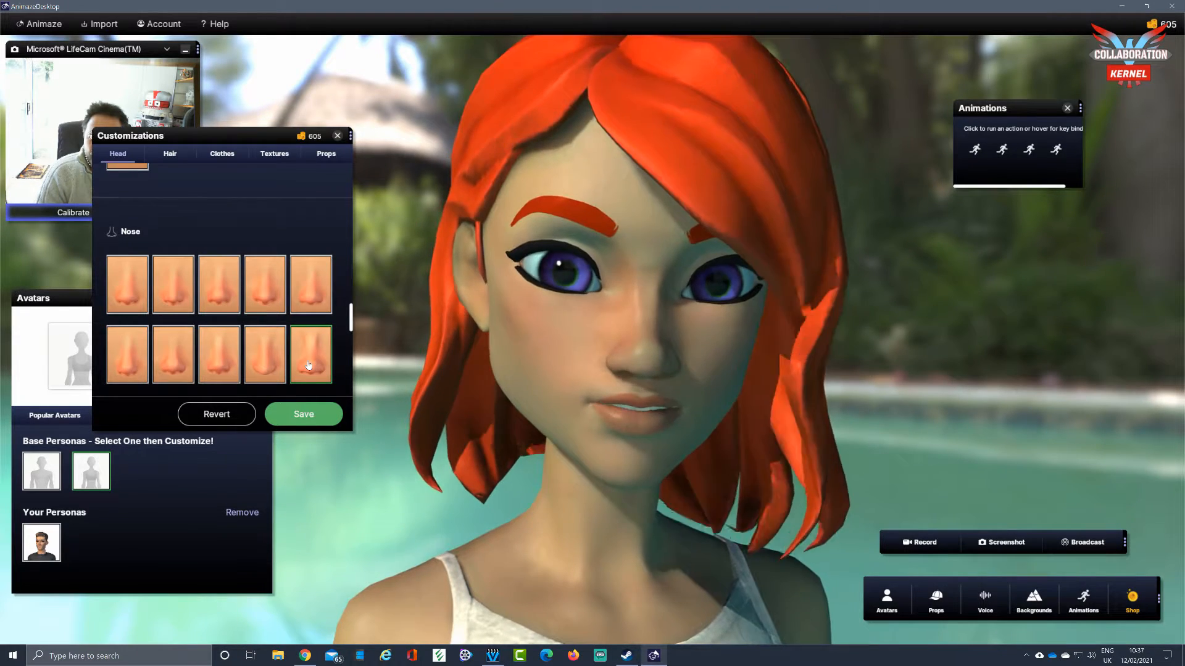
{"action": "left_click", "coordinate": [280, 361]}
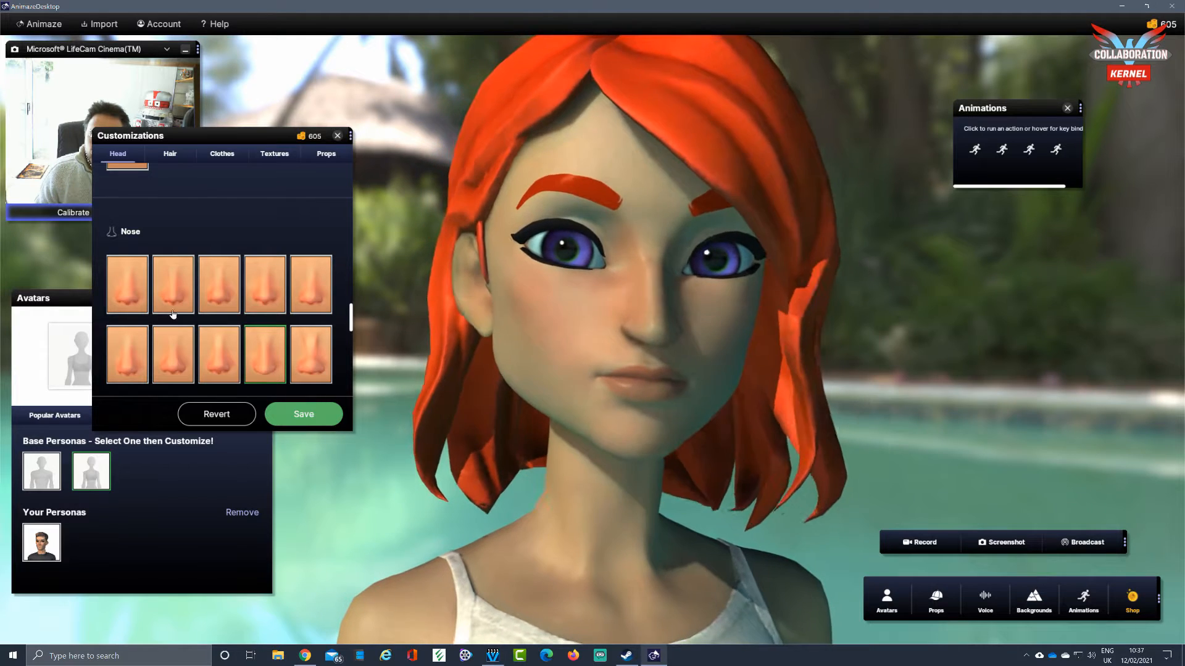
{"action": "left_click", "coordinate": [139, 297]}
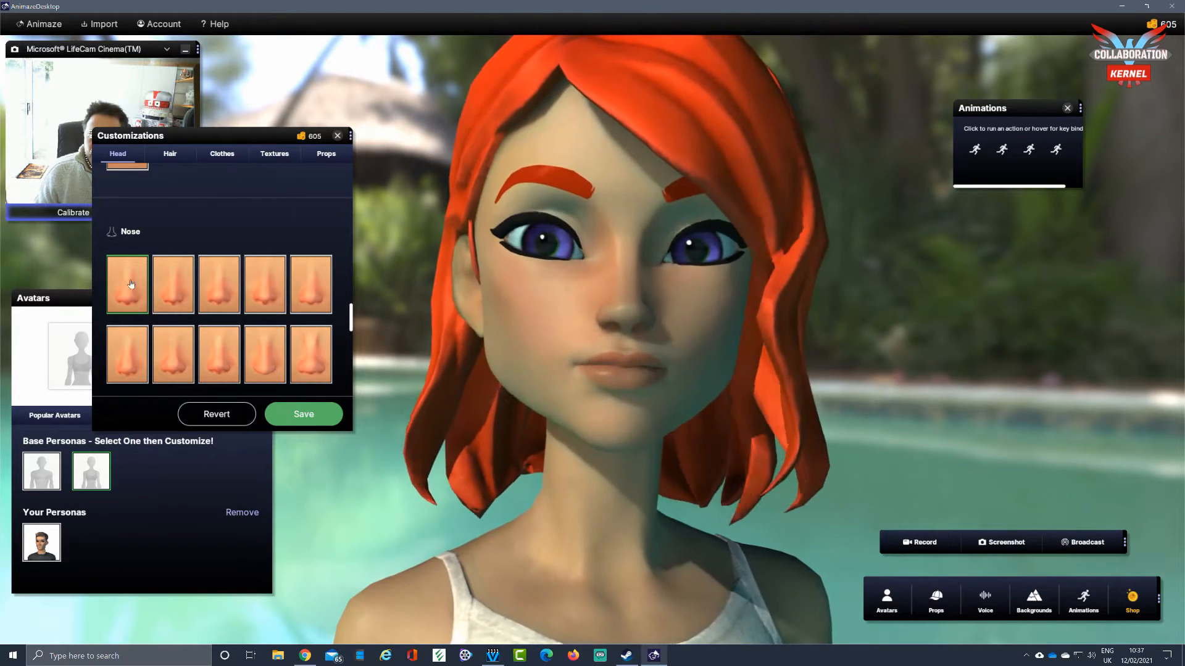
{"action": "left_click", "coordinate": [219, 287]}
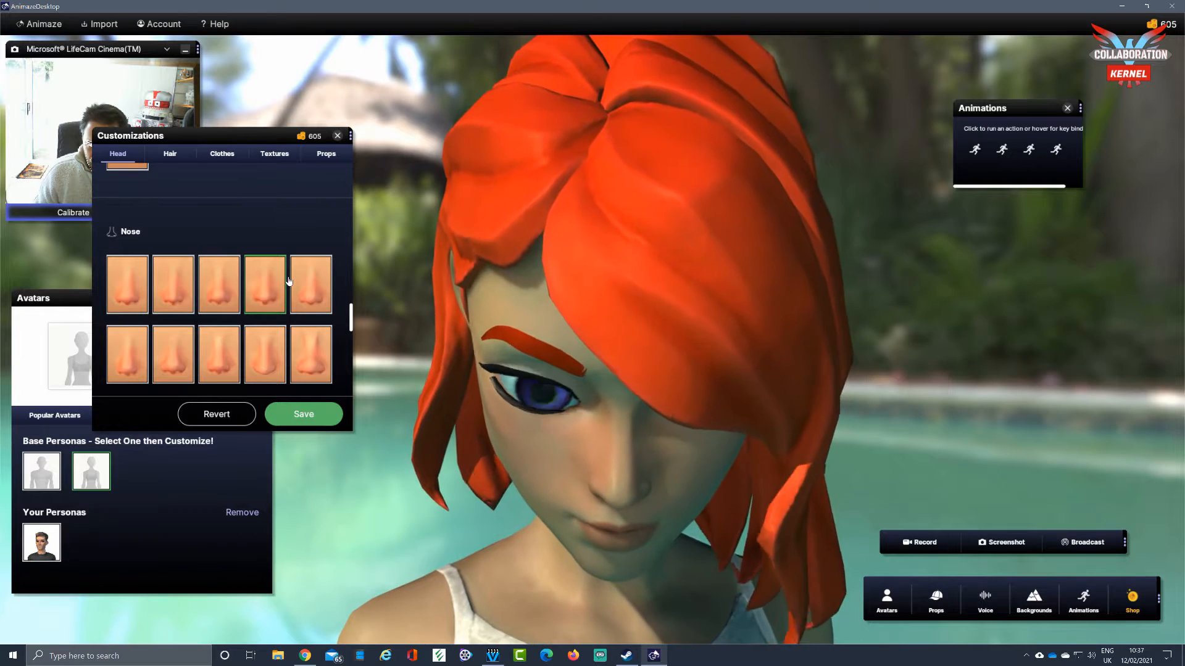
{"action": "left_click", "coordinate": [301, 284]}
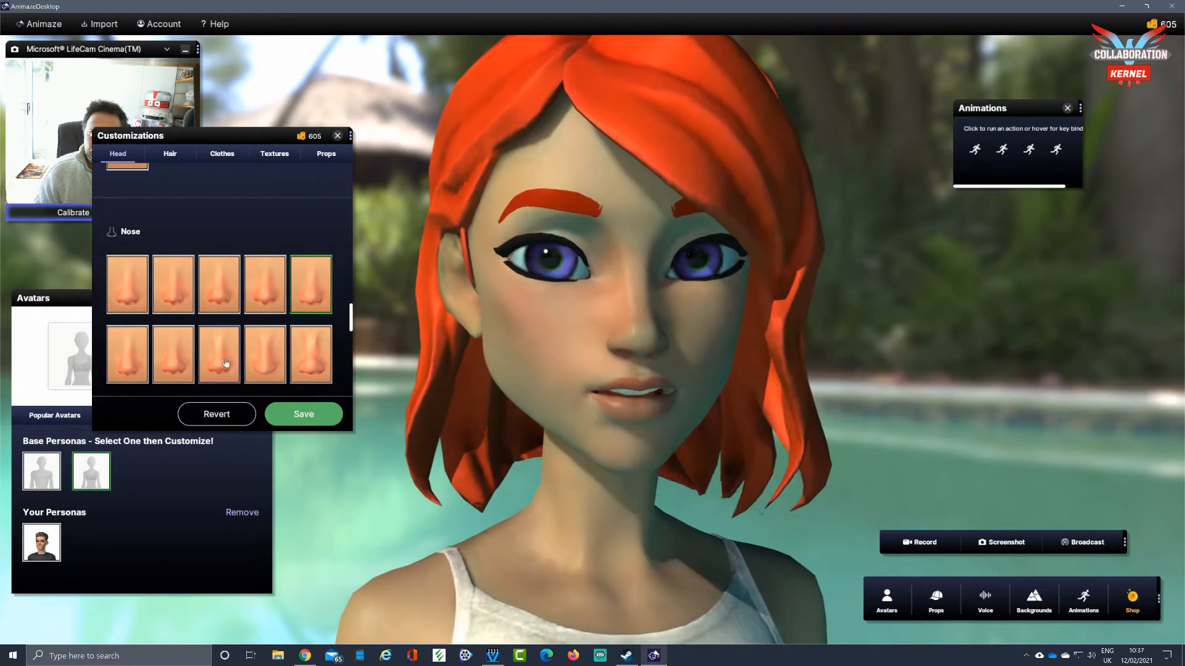
Set the mouth colour to the lightest plum purple and choose the fifth mouth shape.
{"action": "scroll", "coordinate": [106, 260], "scroll_direction": "down", "scroll_amount": 3}
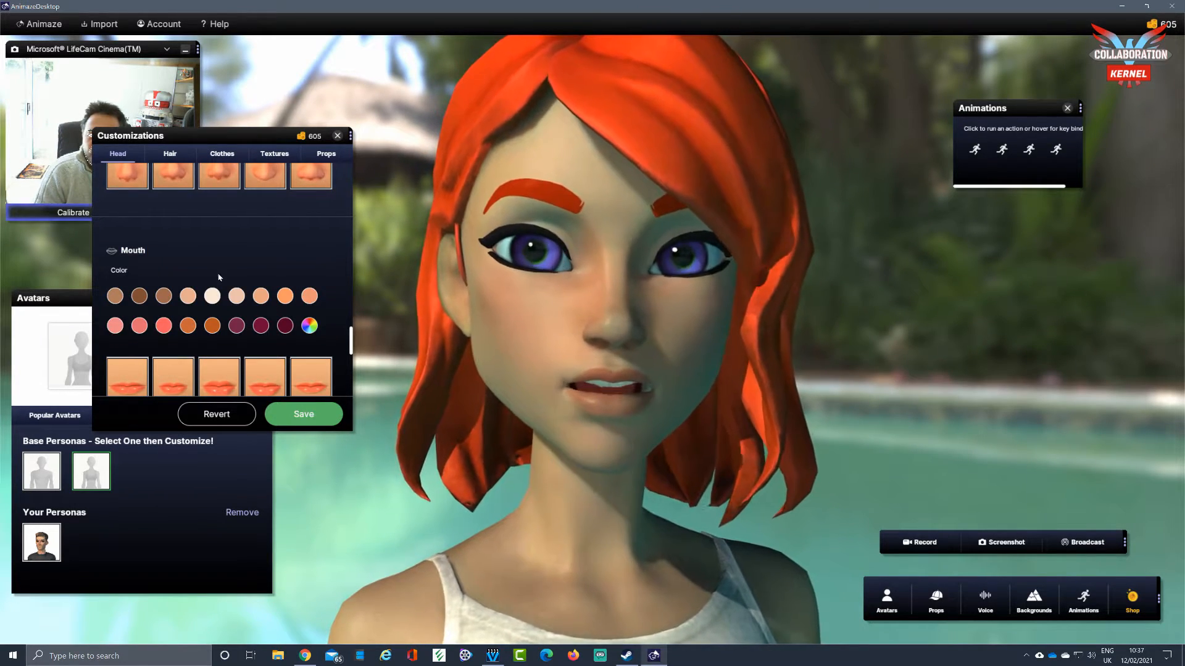
{"action": "left_click", "coordinate": [237, 325]}
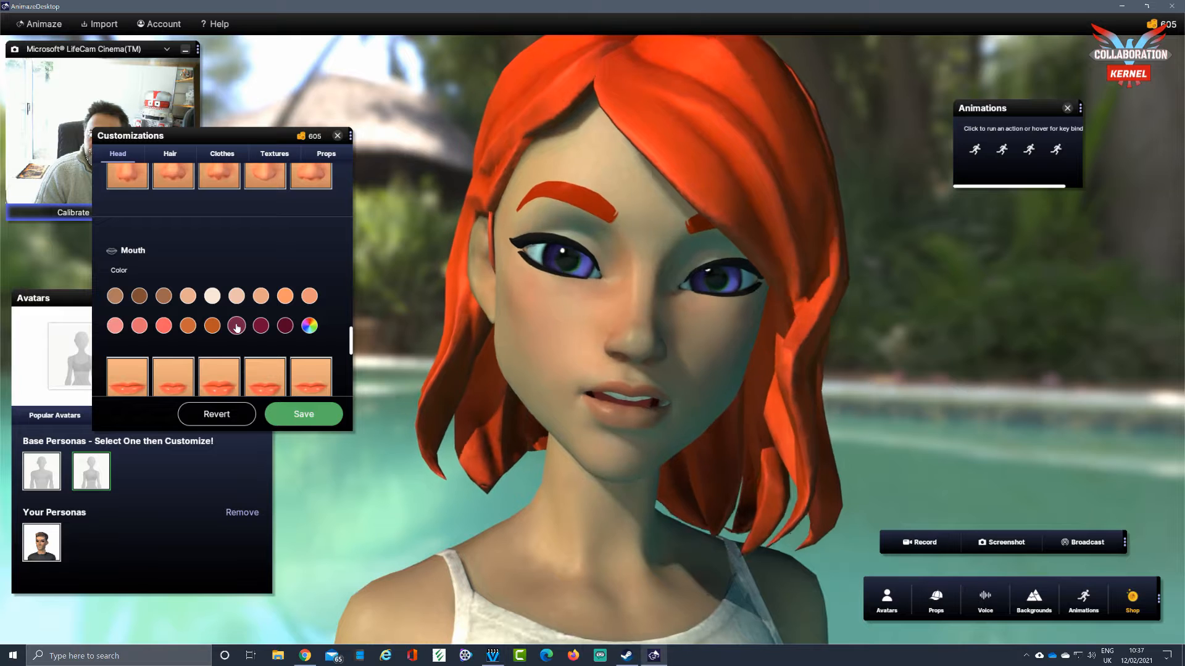
{"action": "scroll", "coordinate": [237, 327], "scroll_direction": "down", "scroll_amount": 1}
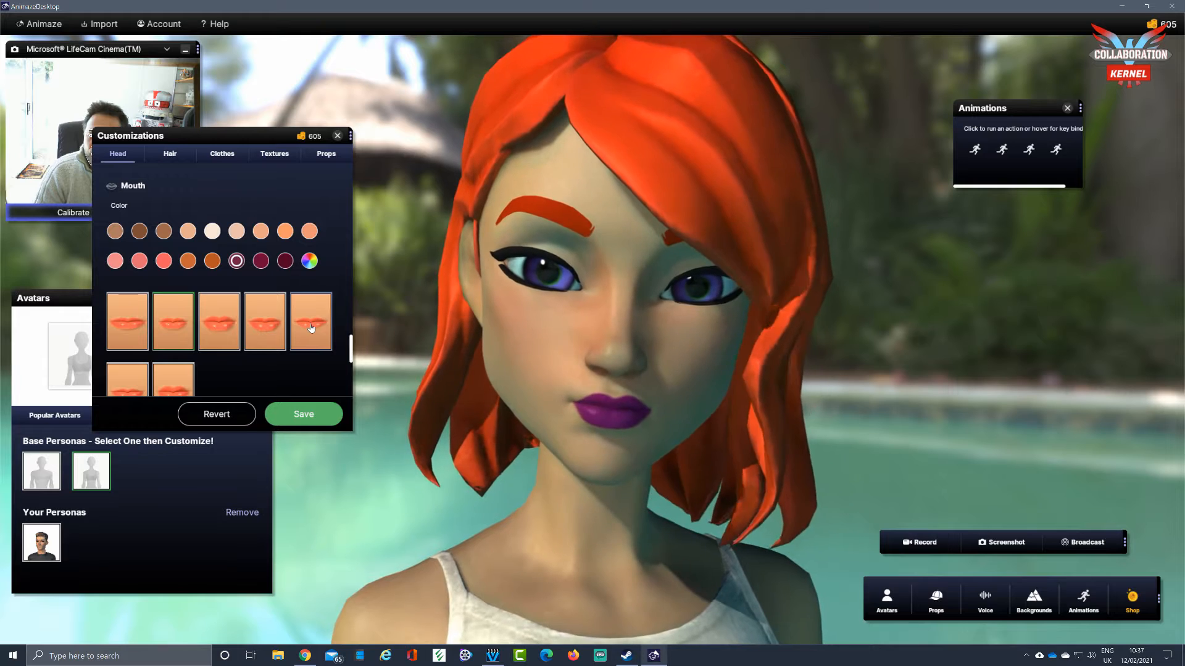
{"action": "left_click", "coordinate": [311, 327]}
Try the stubble and the moustache-with-goatee facial hair on the persona, and remove the facial hair again.
{"action": "scroll", "coordinate": [287, 346], "scroll_direction": "down", "scroll_amount": 4}
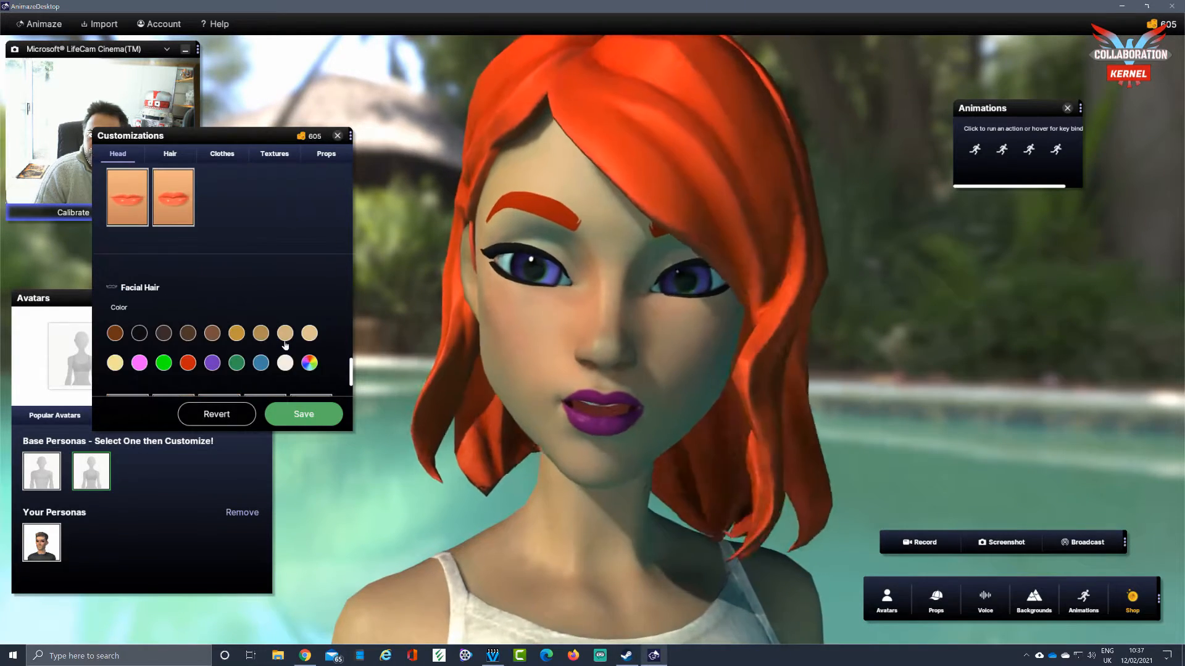
{"action": "scroll", "coordinate": [284, 345], "scroll_direction": "down", "scroll_amount": 1}
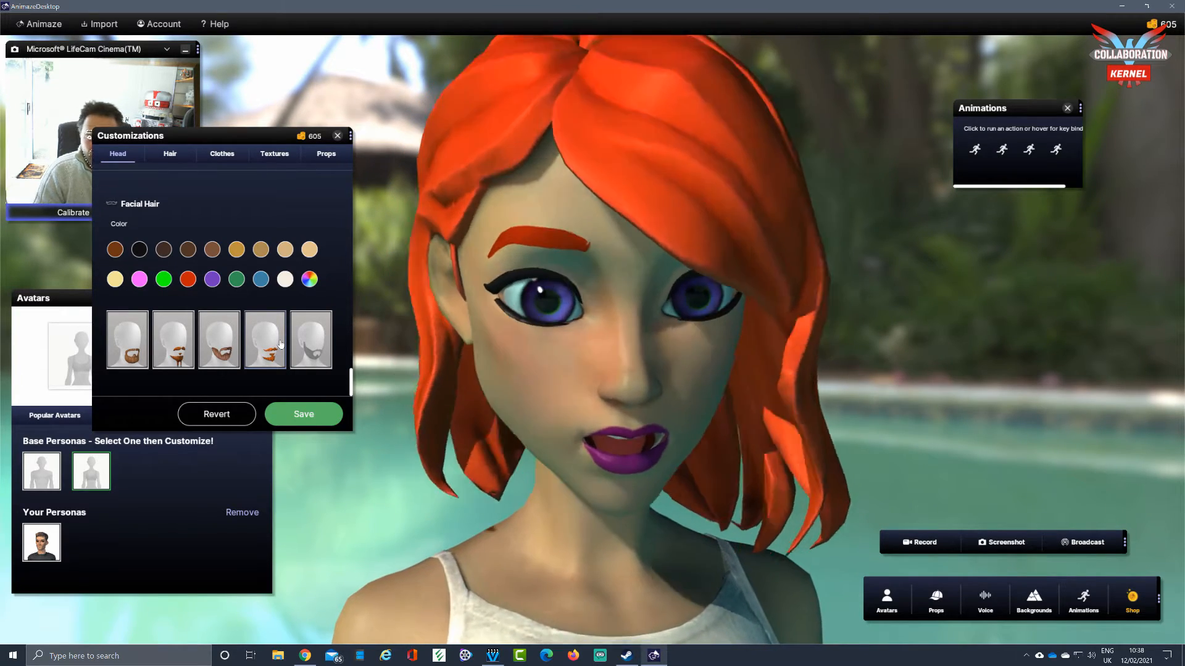
{"action": "left_click", "coordinate": [312, 339]}
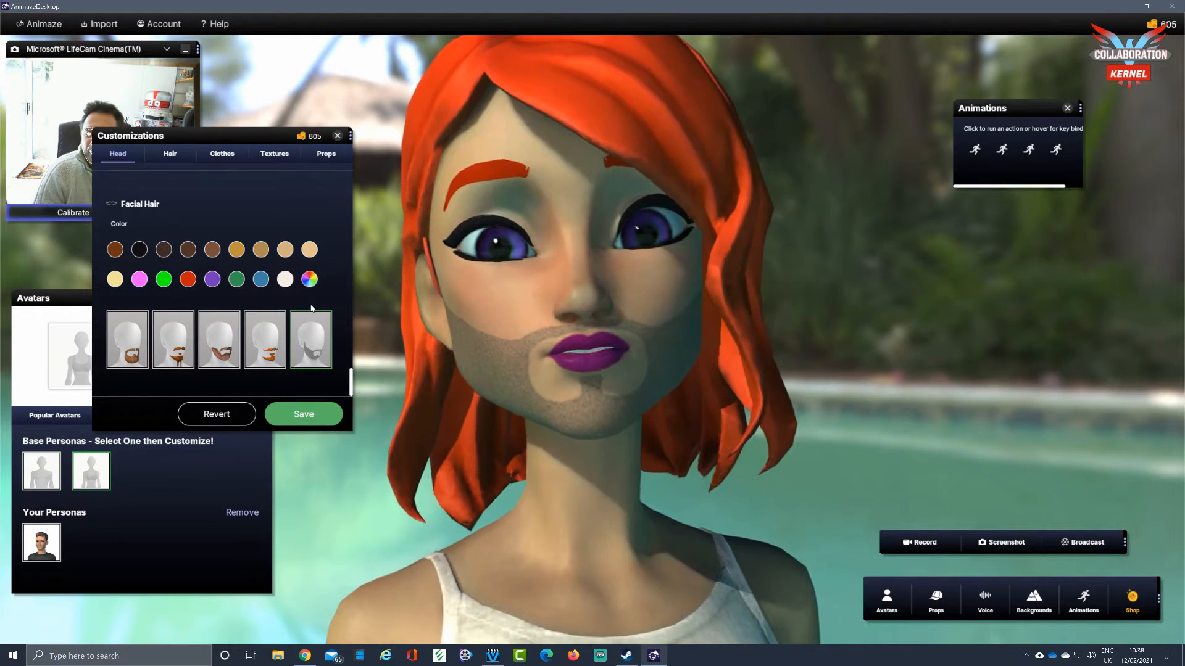
{"action": "left_click", "coordinate": [270, 339]}
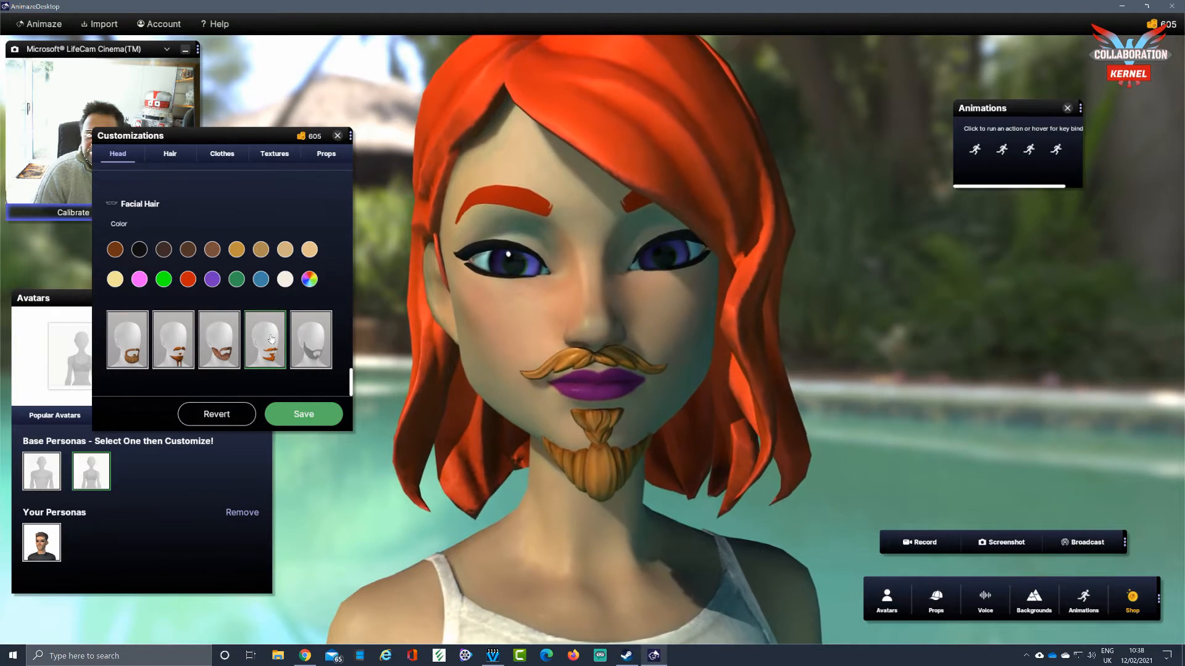
{"action": "left_click", "coordinate": [271, 339]}
Open the hair customizations and move the Customizations window below the Animations window, clear of the persona's face.
{"action": "scroll", "coordinate": [274, 345], "scroll_direction": "up", "scroll_amount": 15}
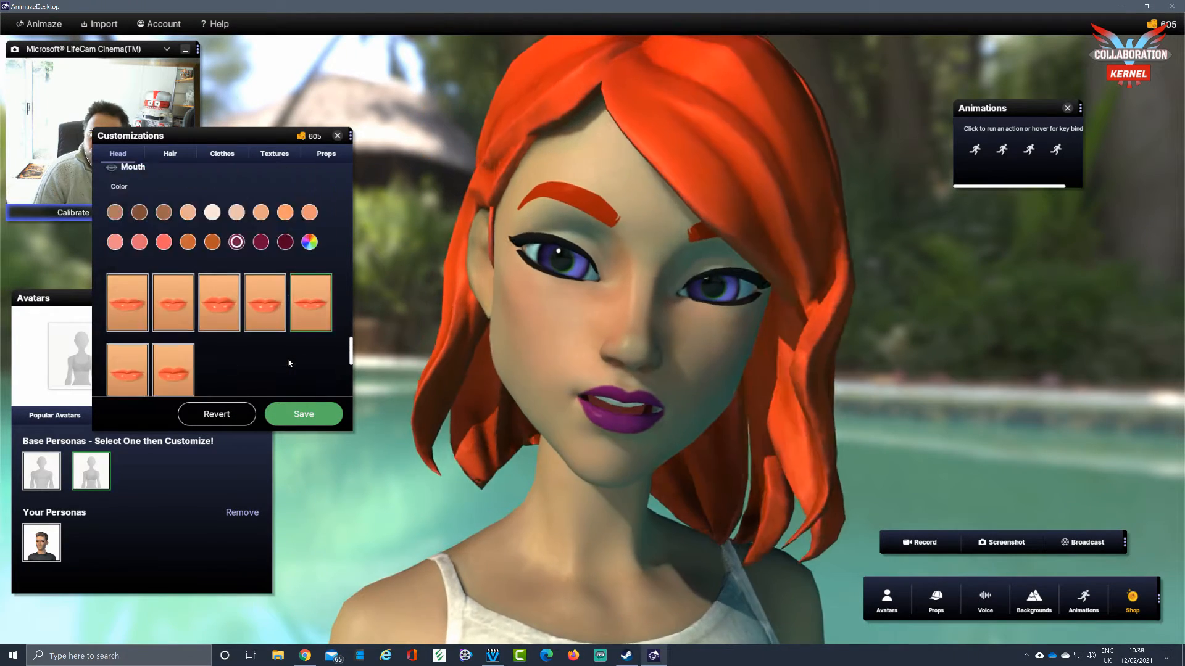
{"action": "scroll", "coordinate": [288, 360], "scroll_direction": "down", "scroll_amount": 6}
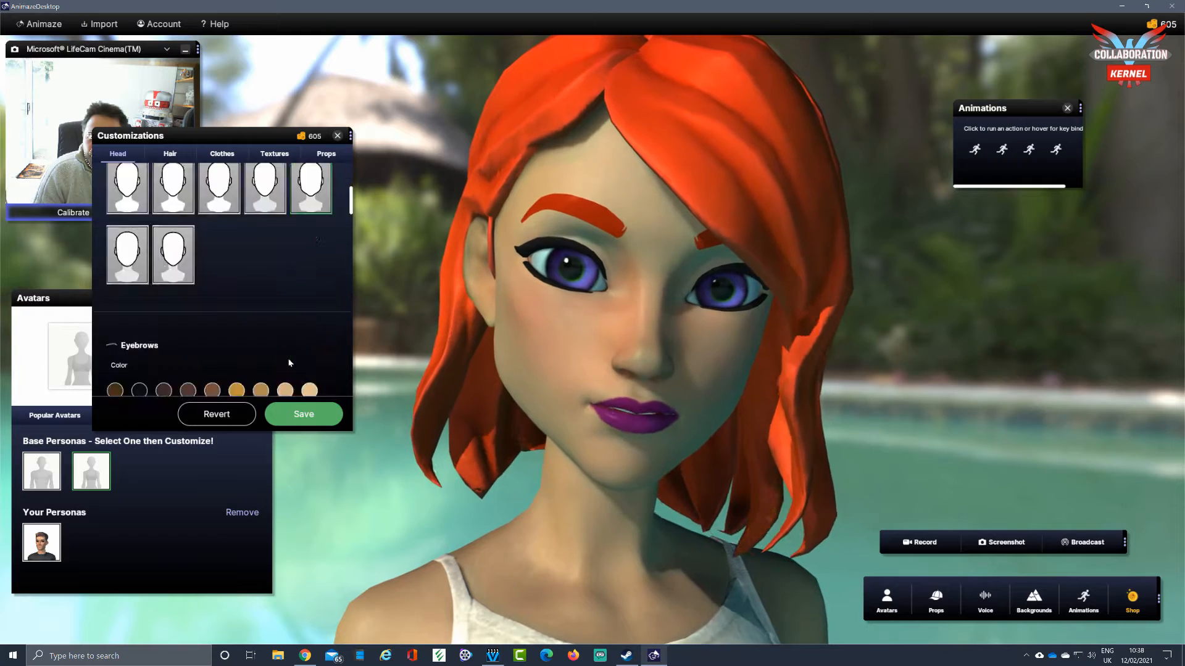
{"action": "scroll", "coordinate": [289, 360], "scroll_direction": "up", "scroll_amount": 10}
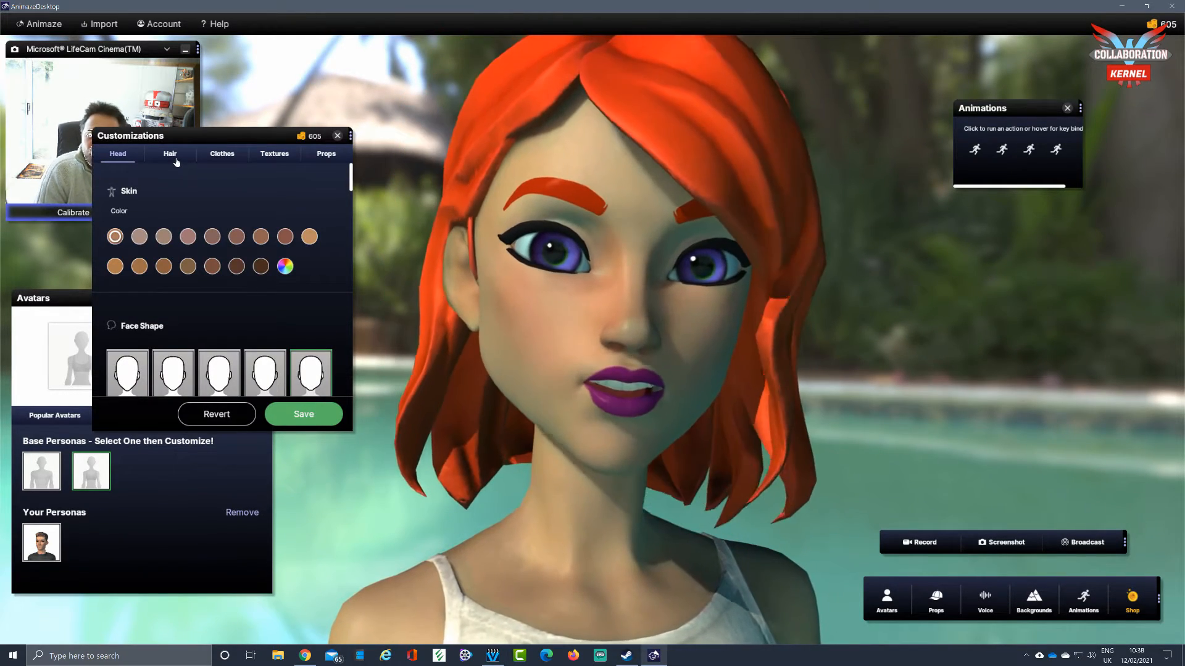
{"action": "left_click", "coordinate": [170, 154]}
{"action": "left_click_drag", "start_coordinate": [245, 141], "coordinate": [1037, 234]}
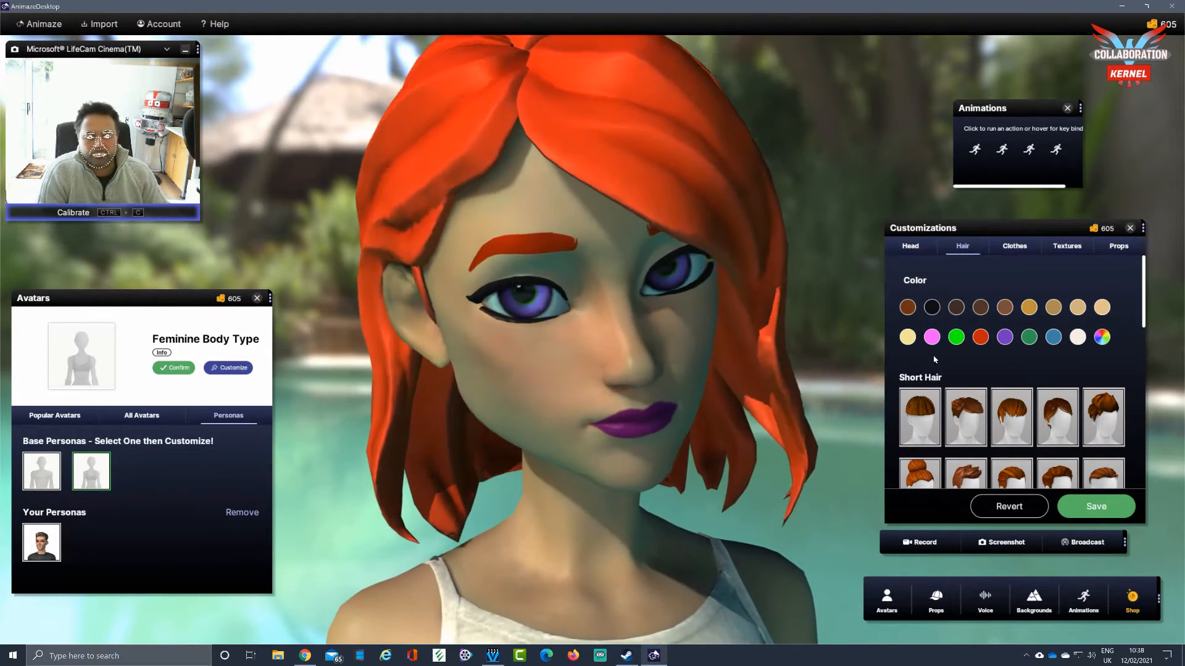
Try the first two short hairstyles and the first and sixth medium hairstyles on the persona.
{"action": "left_click", "coordinate": [933, 413]}
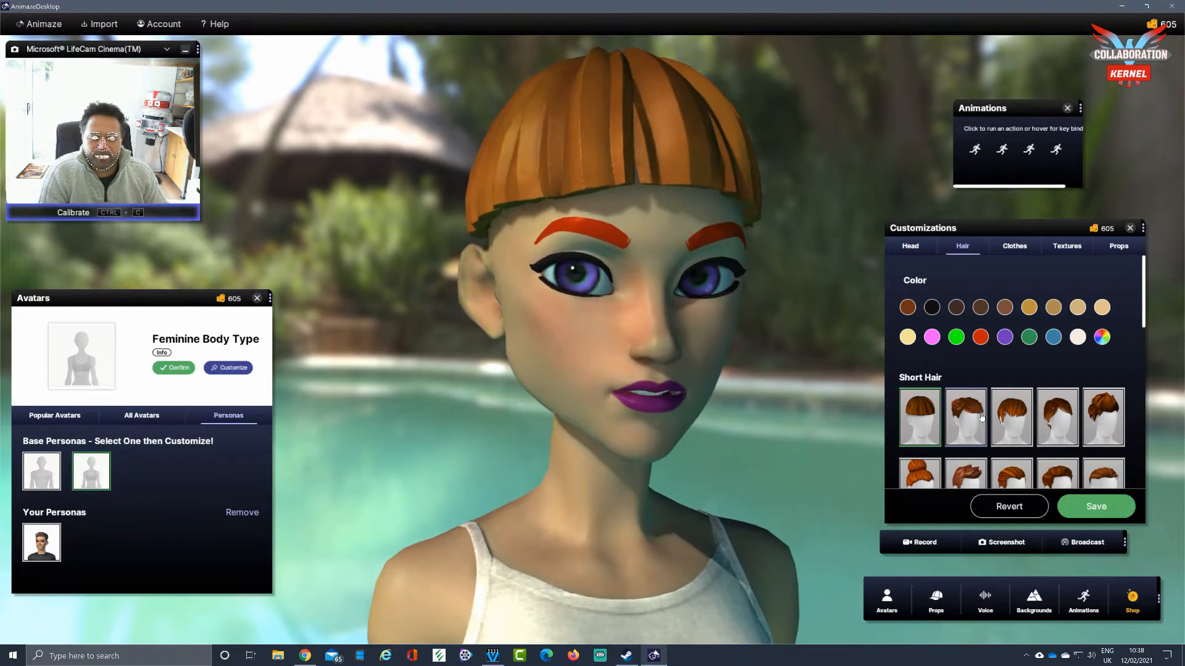
{"action": "left_click", "coordinate": [982, 417]}
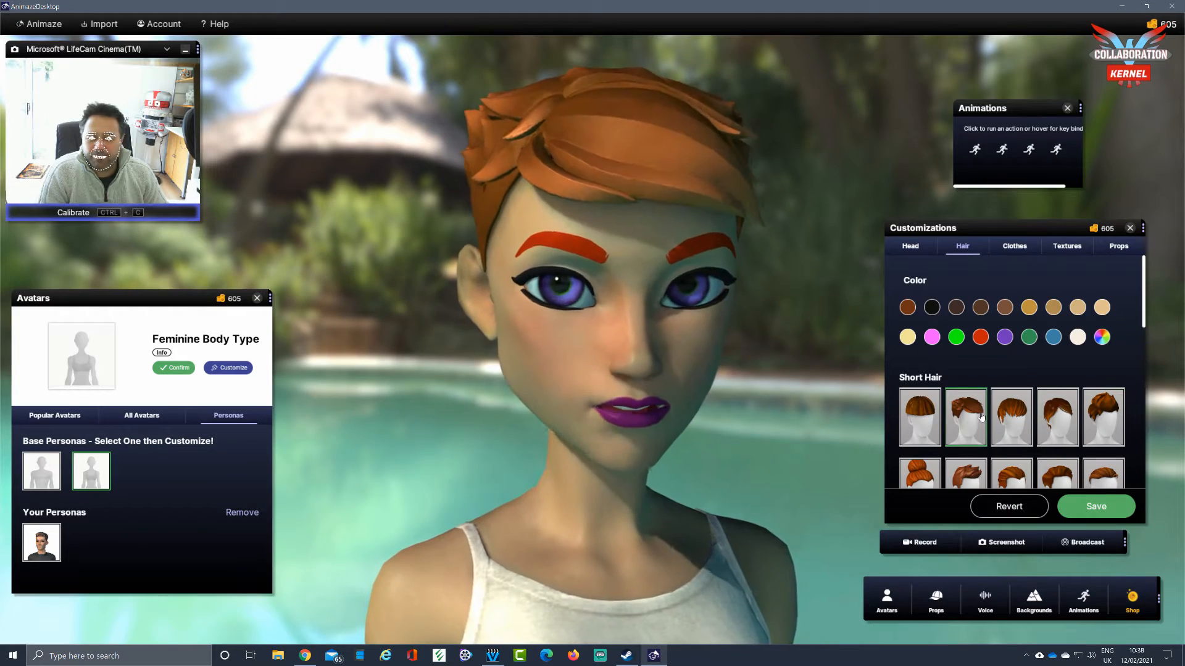
{"action": "scroll", "coordinate": [982, 416], "scroll_direction": "down", "scroll_amount": 5}
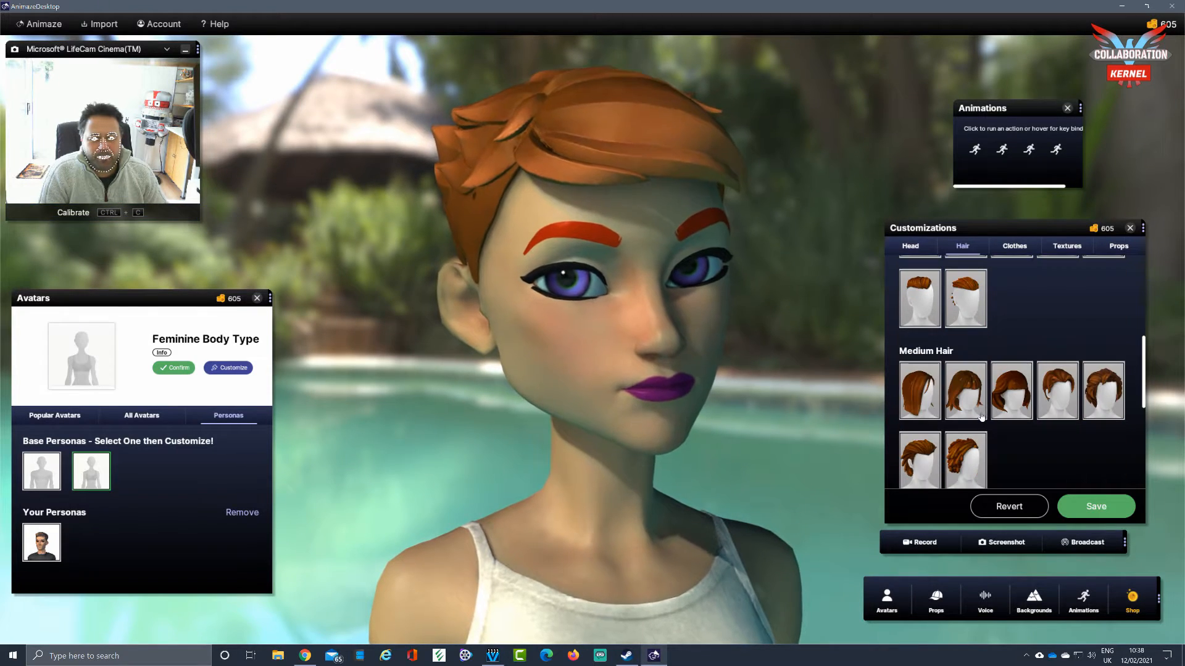
{"action": "left_click", "coordinate": [926, 408]}
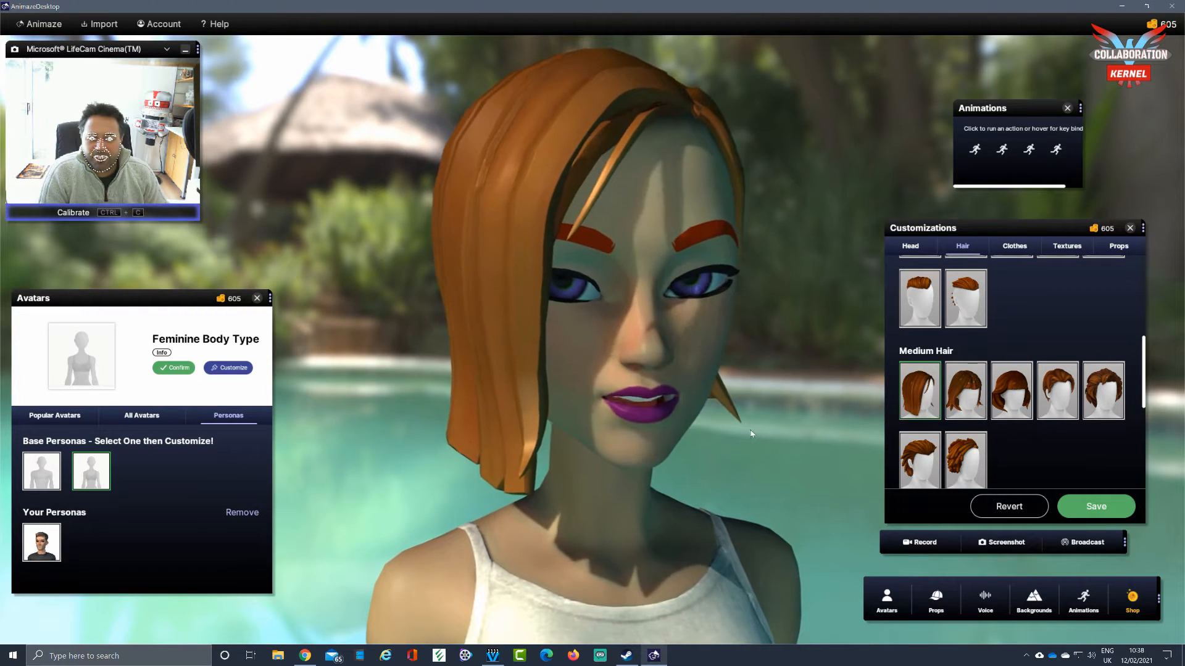
{"action": "left_click", "coordinate": [959, 455]}
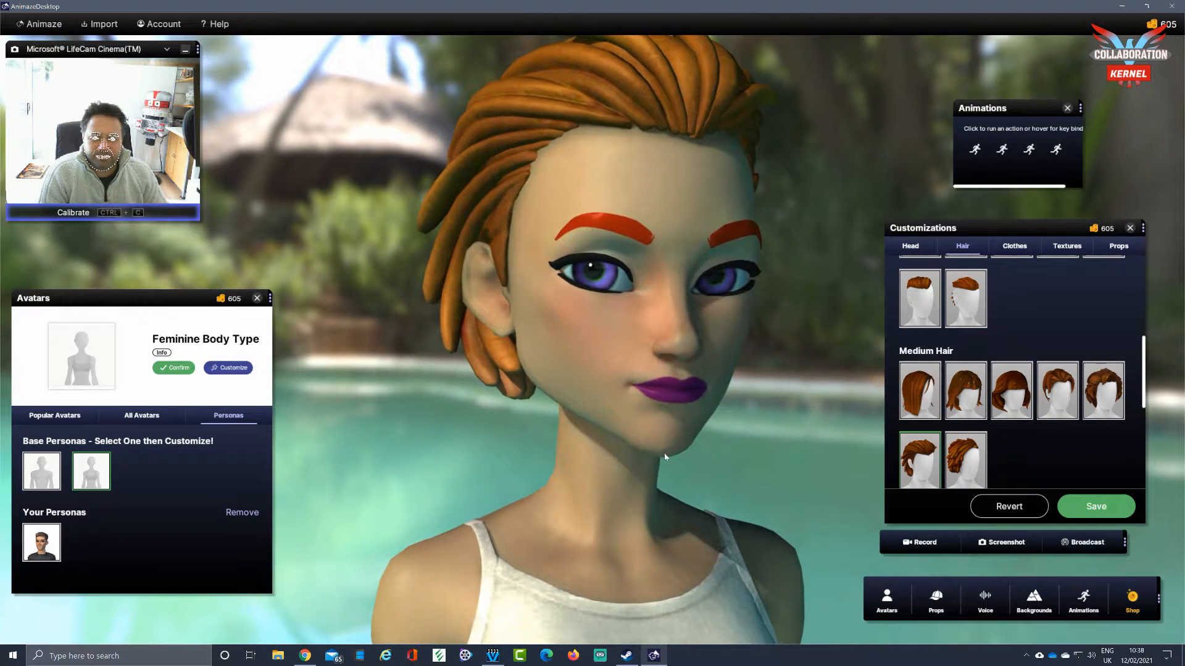
Try the last long hairstyle and the pigtails, and choose the straight fourth style under Long Hair.
{"action": "scroll", "coordinate": [1026, 358], "scroll_direction": "down", "scroll_amount": 5}
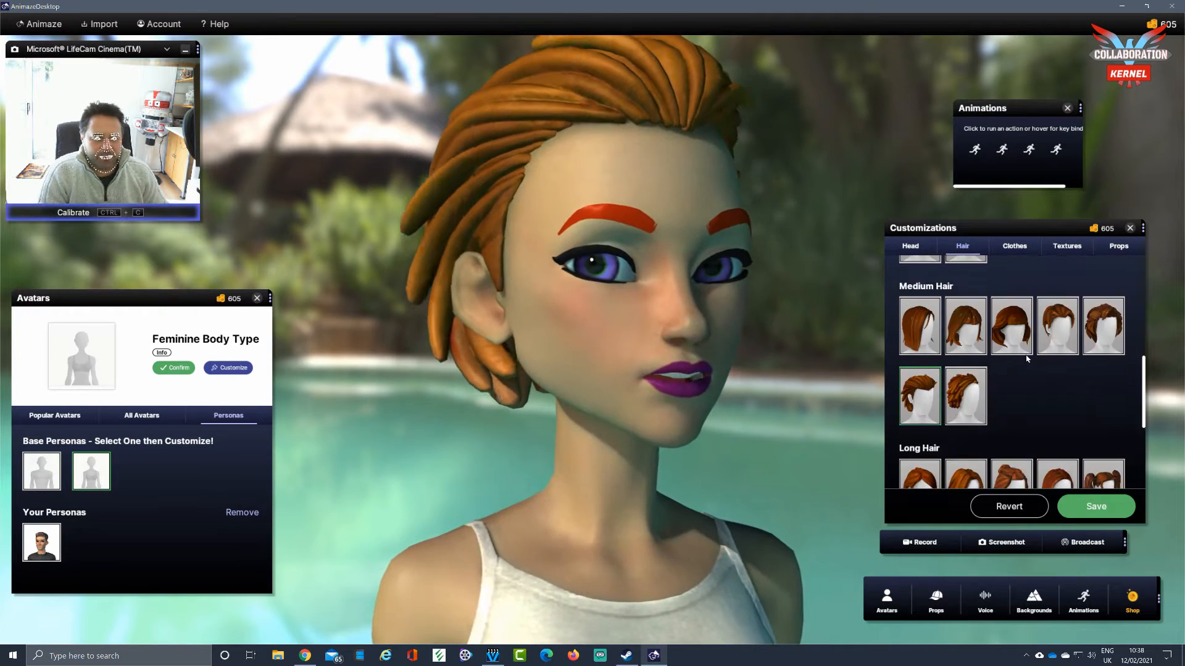
{"action": "left_click", "coordinate": [925, 432]}
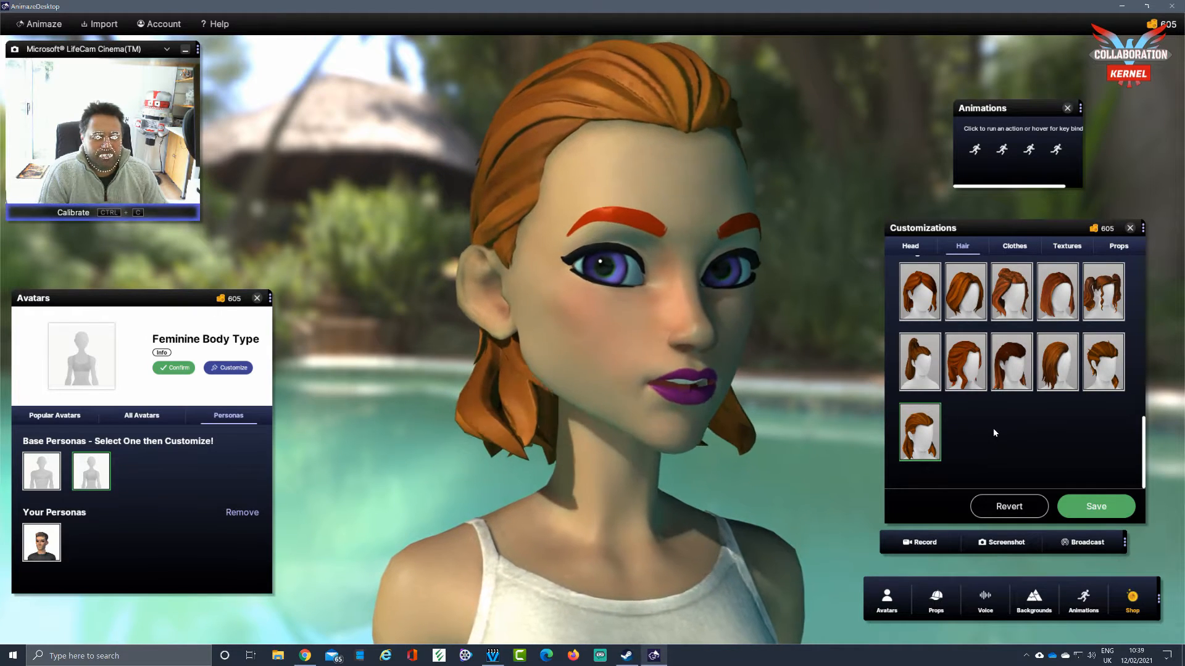
{"action": "scroll", "coordinate": [994, 430], "scroll_direction": "up", "scroll_amount": 1}
{"action": "left_click", "coordinate": [1091, 413]}
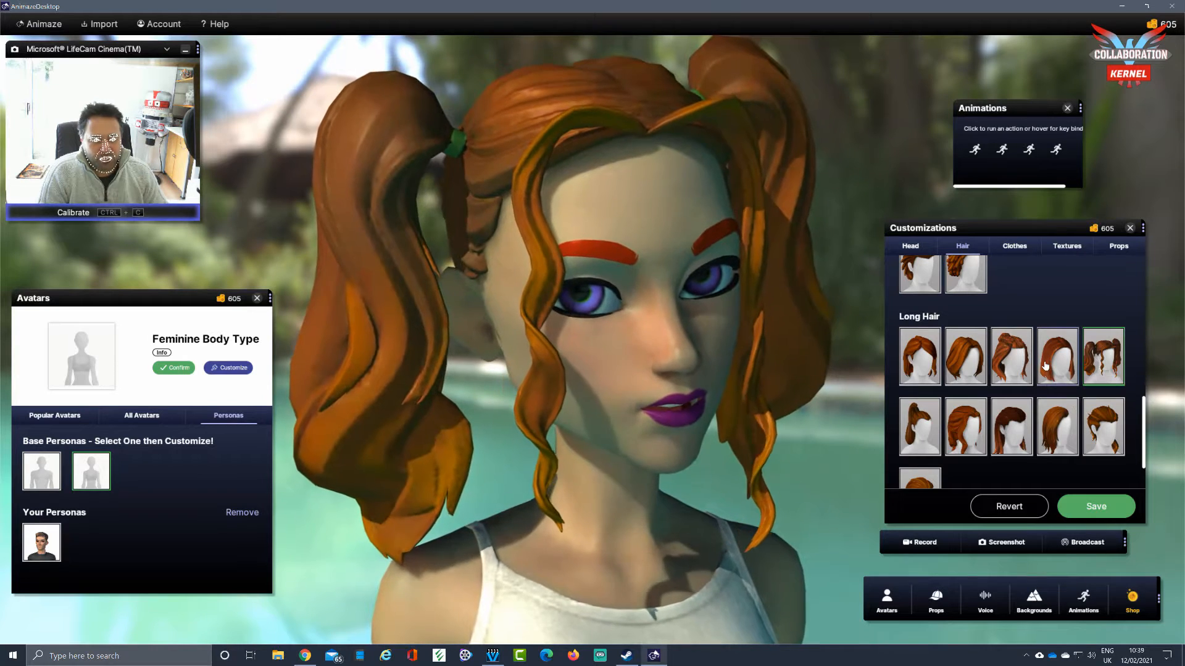
{"action": "left_click", "coordinate": [1045, 365]}
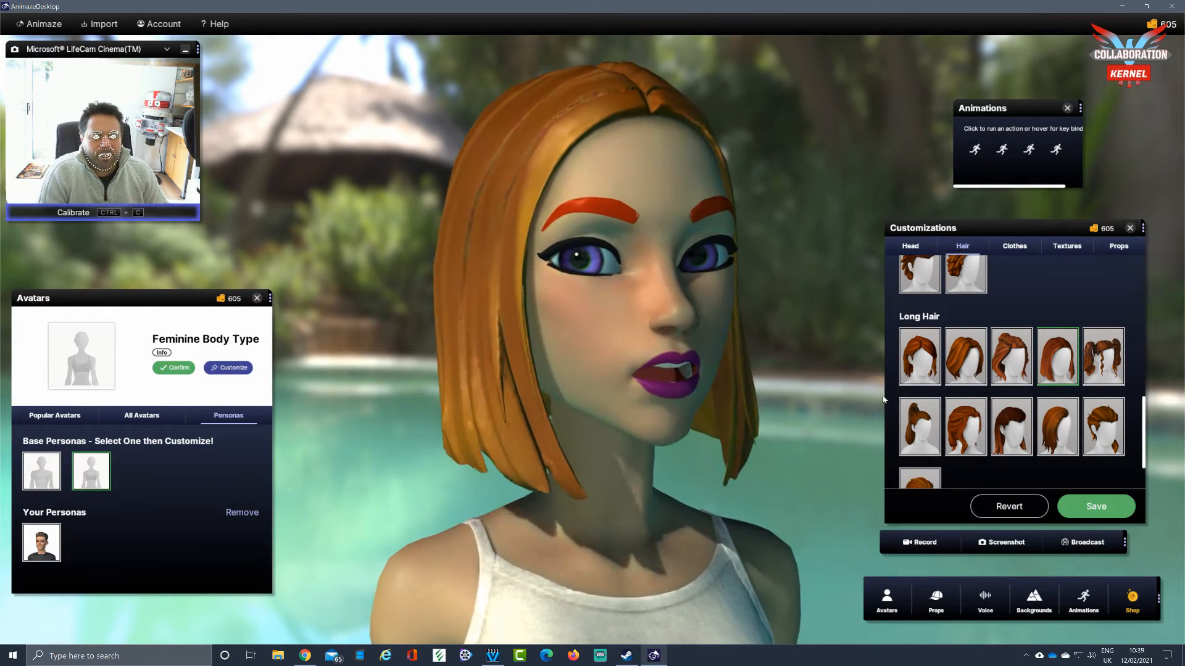
Try pink and purple hair colours on the persona and set the hair colour to white.
{"action": "scroll", "coordinate": [894, 413], "scroll_direction": "up", "scroll_amount": 10}
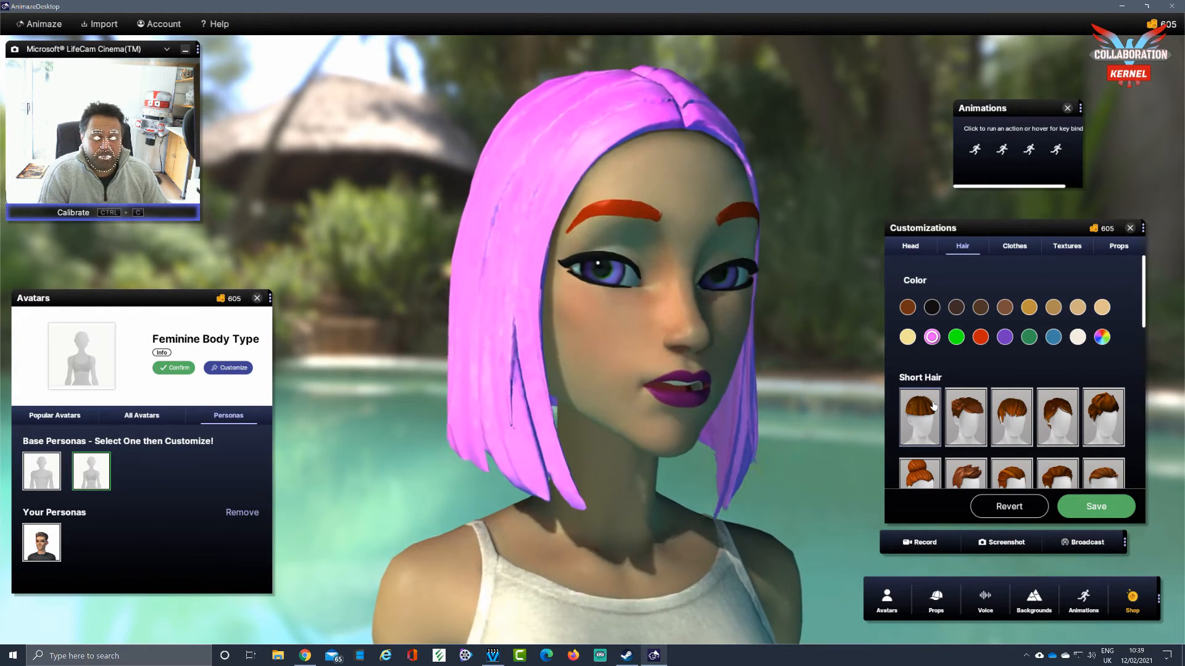
{"action": "left_click", "coordinate": [1005, 339]}
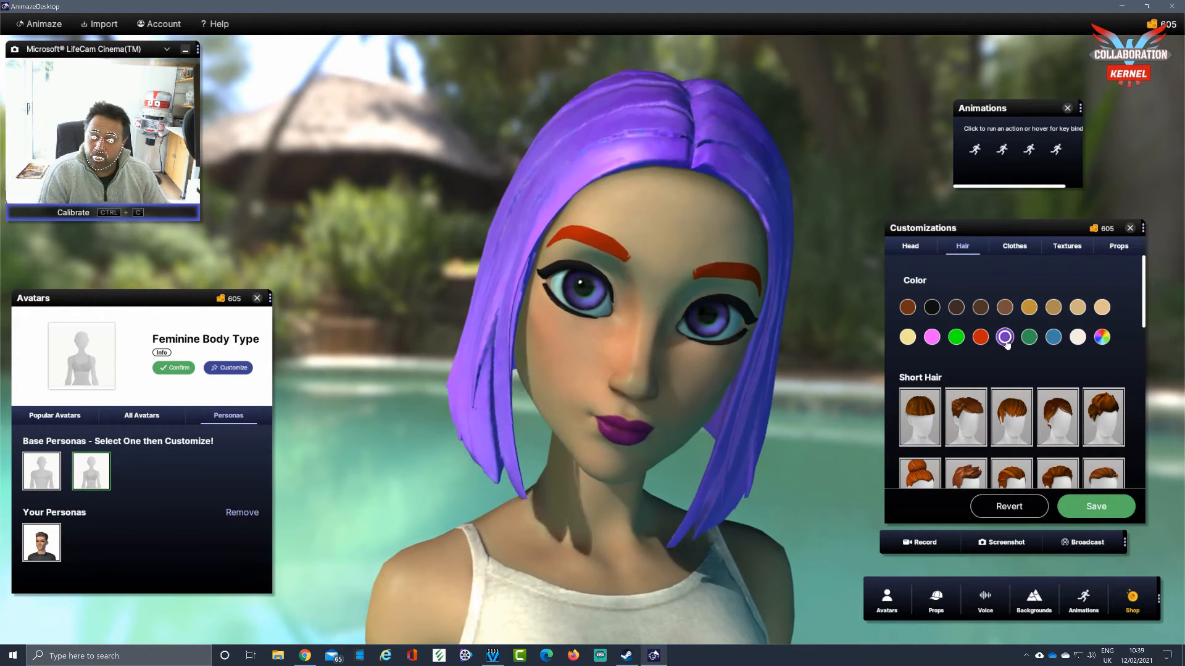
{"action": "left_click", "coordinate": [982, 307]}
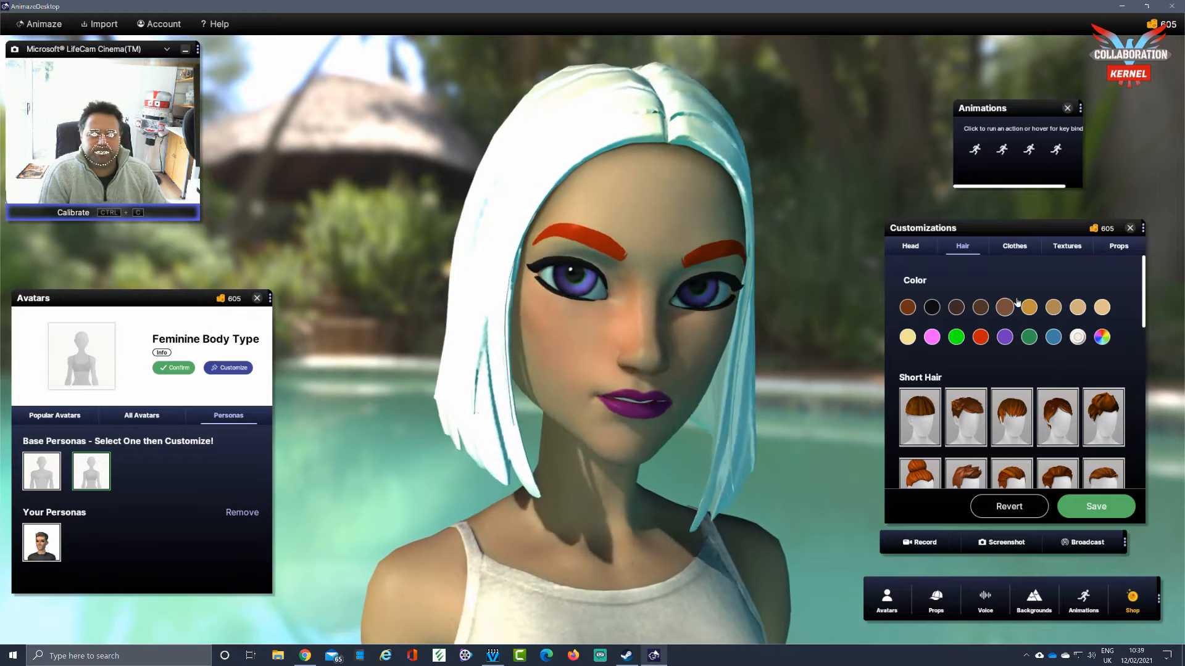
Open the clothes customizations, replace the persona's trousers with the patterned skirt and look over the available shoes.
{"action": "left_click", "coordinate": [1013, 250]}
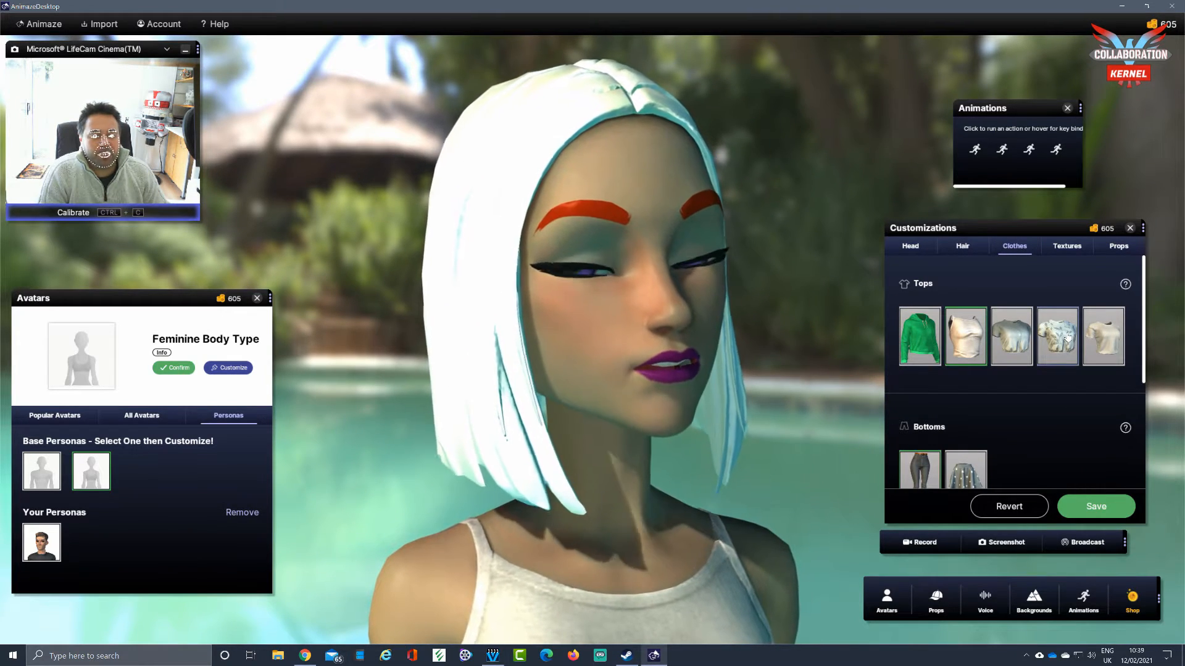
{"action": "scroll", "coordinate": [1067, 338], "scroll_direction": "down", "scroll_amount": 2}
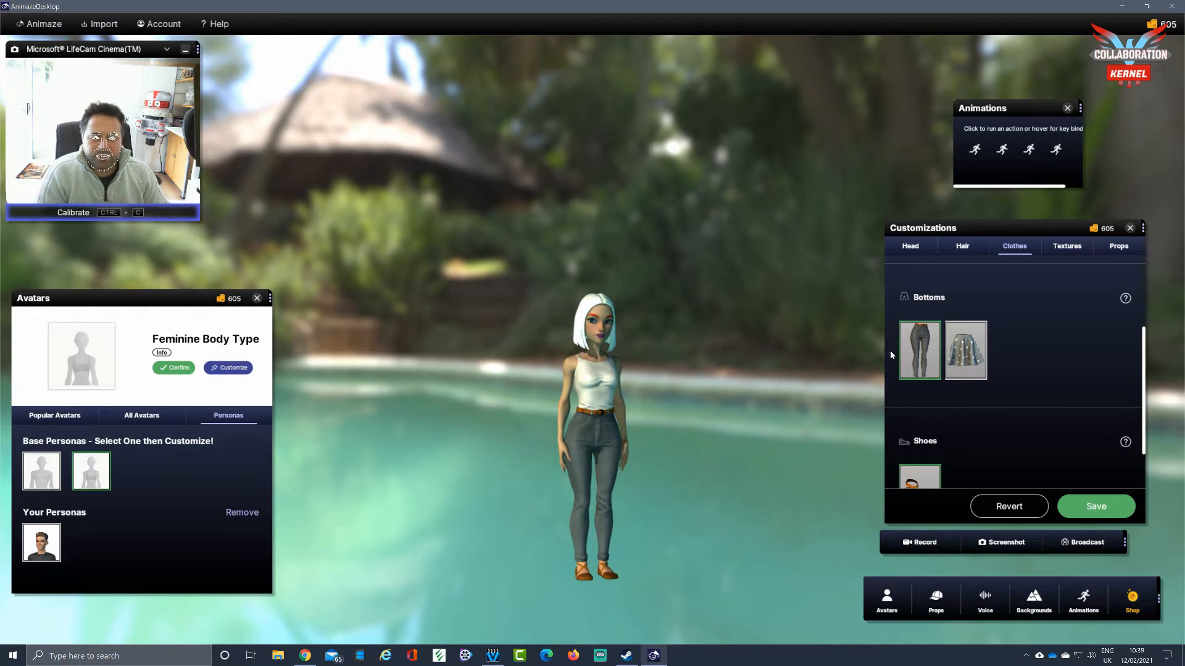
{"action": "left_click", "coordinate": [967, 370]}
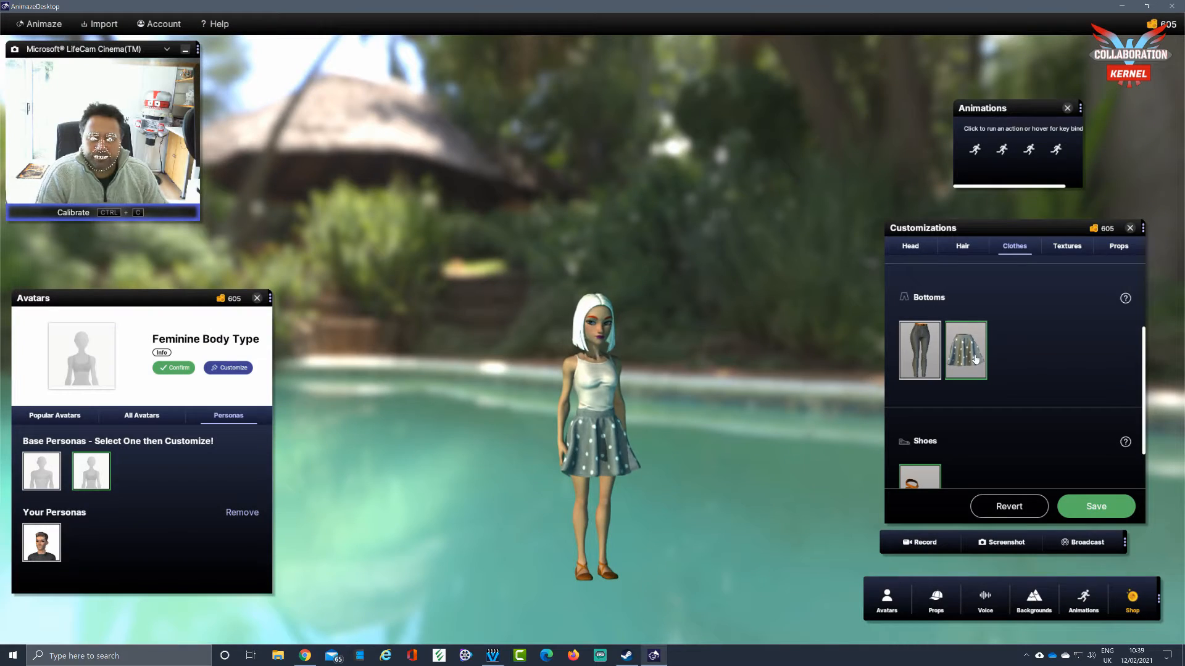
{"action": "scroll", "coordinate": [975, 360], "scroll_direction": "down", "scroll_amount": 1}
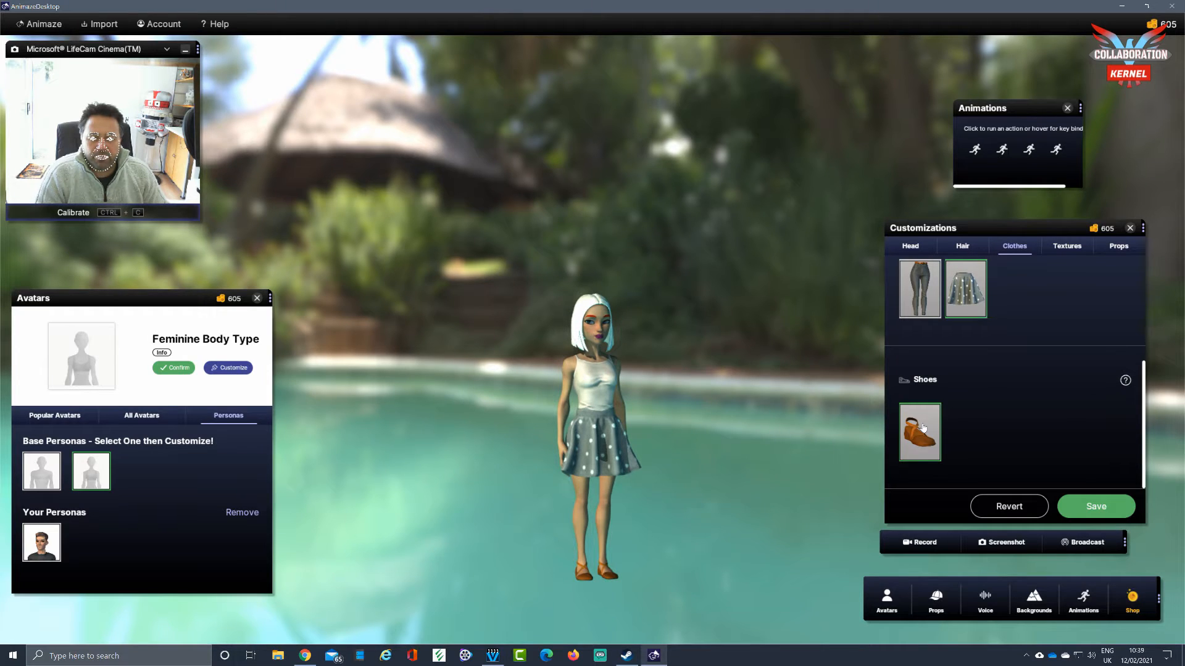
{"action": "scroll", "coordinate": [971, 422], "scroll_direction": "up", "scroll_amount": 1}
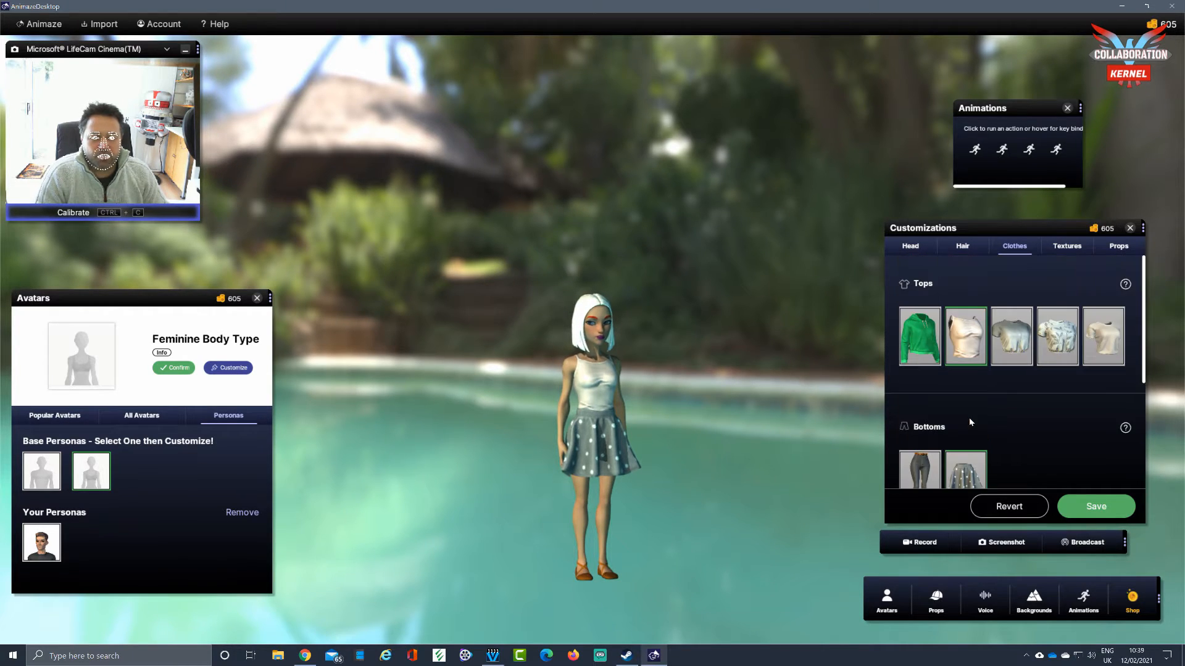
Try the leaf-patterned blouse and green hoodie on the persona, and dress it in the plain third top with the trousers.
{"action": "left_click", "coordinate": [1069, 343]}
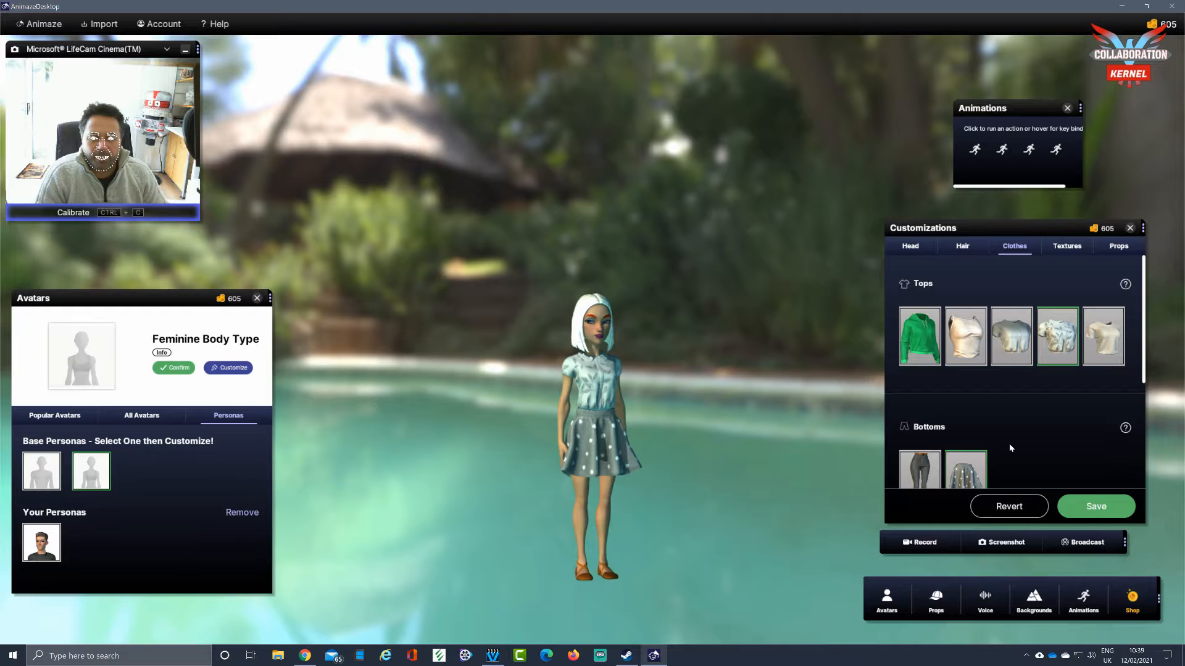
{"action": "scroll", "coordinate": [674, 461], "scroll_direction": "up", "scroll_amount": 5}
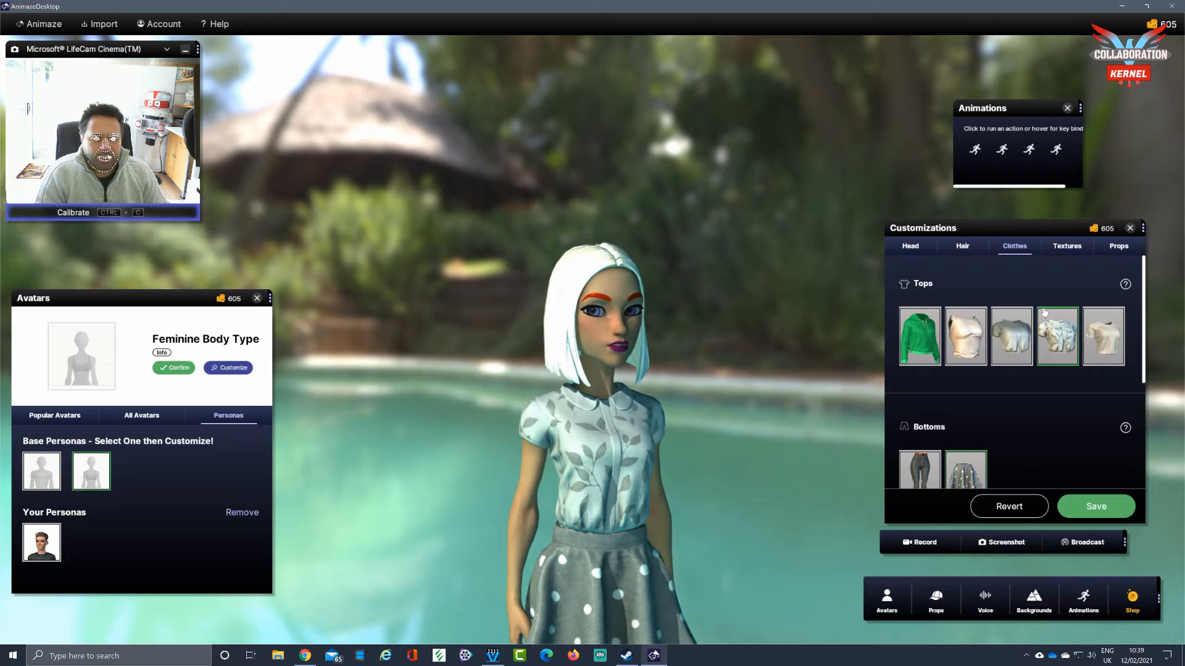
{"action": "left_click", "coordinate": [914, 337]}
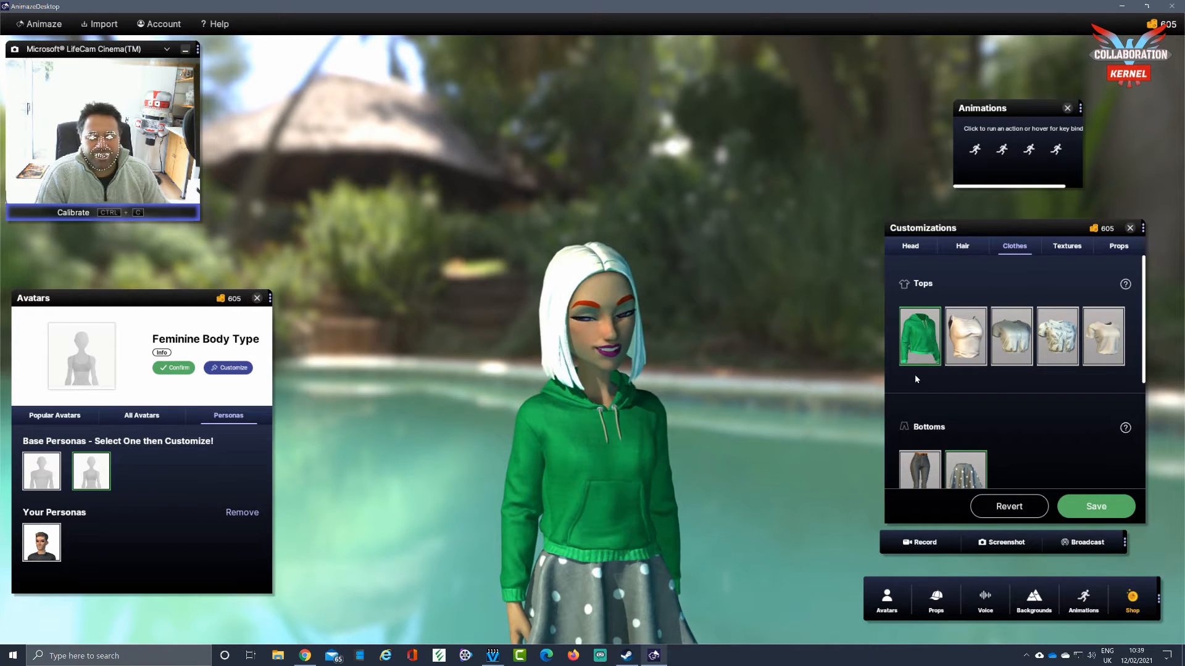
{"action": "scroll", "coordinate": [687, 474], "scroll_direction": "up", "scroll_amount": 5}
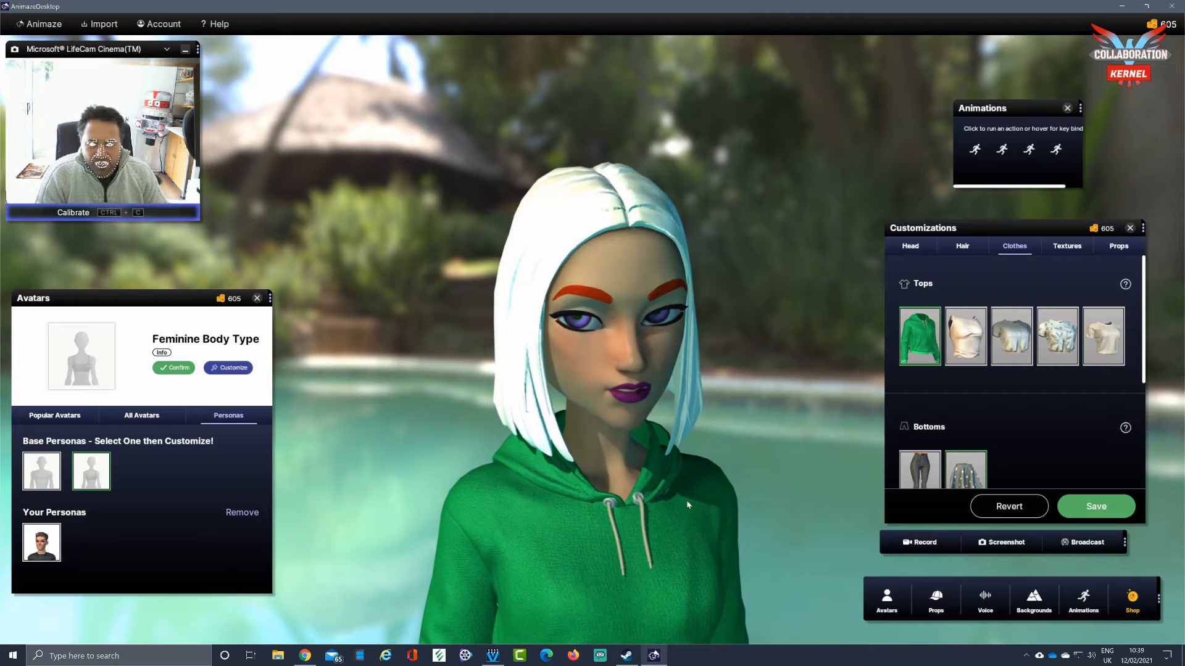
{"action": "scroll", "coordinate": [667, 598], "scroll_direction": "up", "scroll_amount": 5}
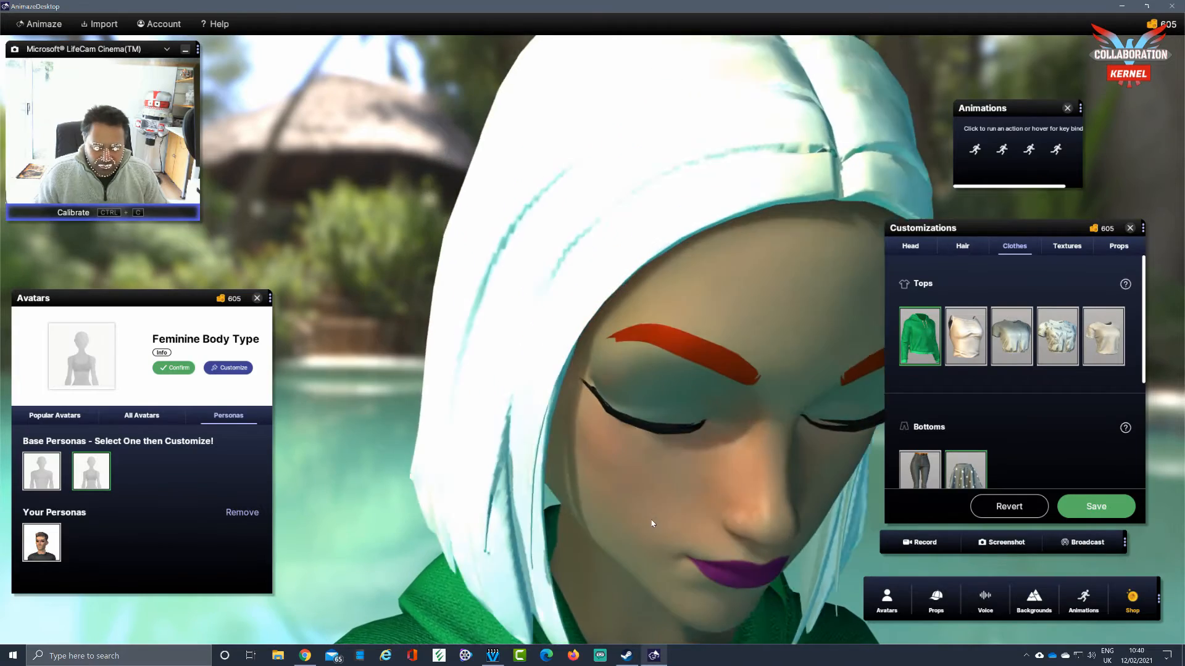
{"action": "right_click_drag", "start_coordinate": [675, 400], "coordinate": [675, 400]}
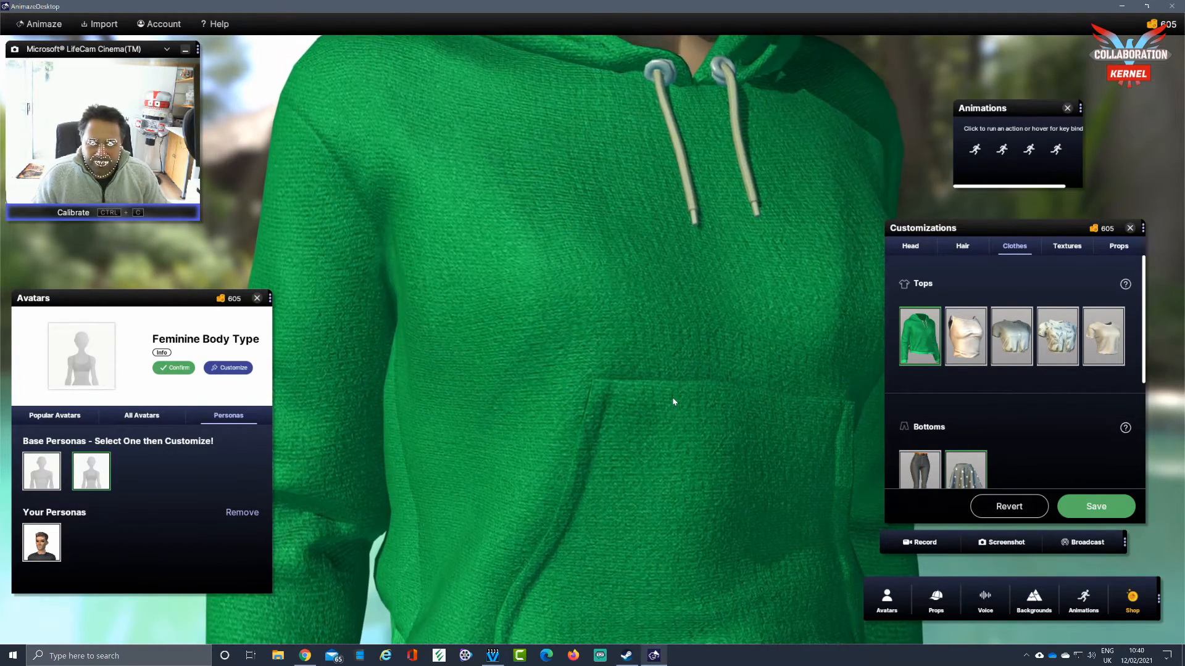
{"action": "scroll", "coordinate": [674, 401], "scroll_direction": "down", "scroll_amount": 5}
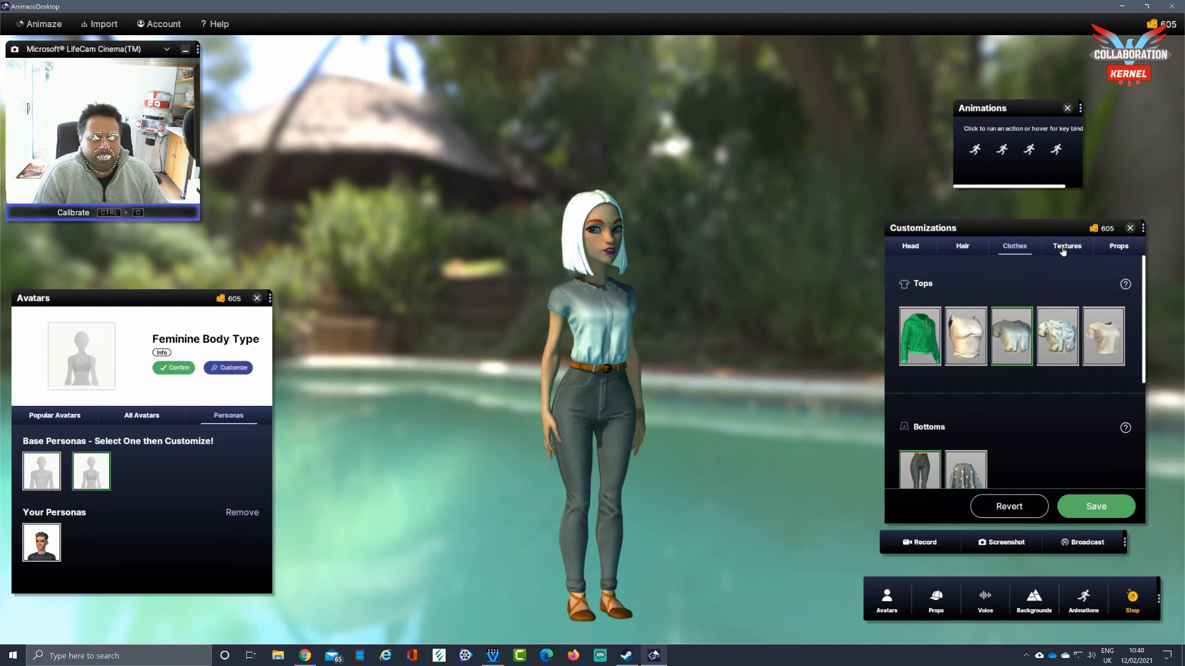
Open the texture customizations, accepting the colour warning, and look over the persona's replaceable body textures.
{"action": "left_click", "coordinate": [1039, 343]}
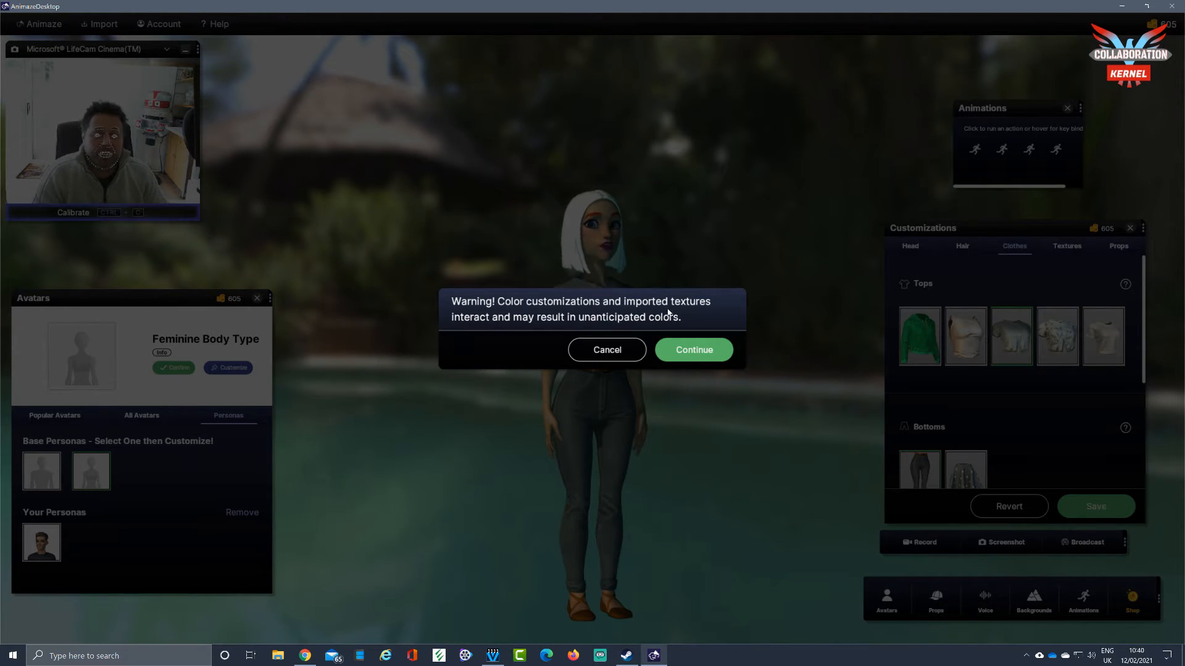
{"action": "left_click", "coordinate": [707, 350]}
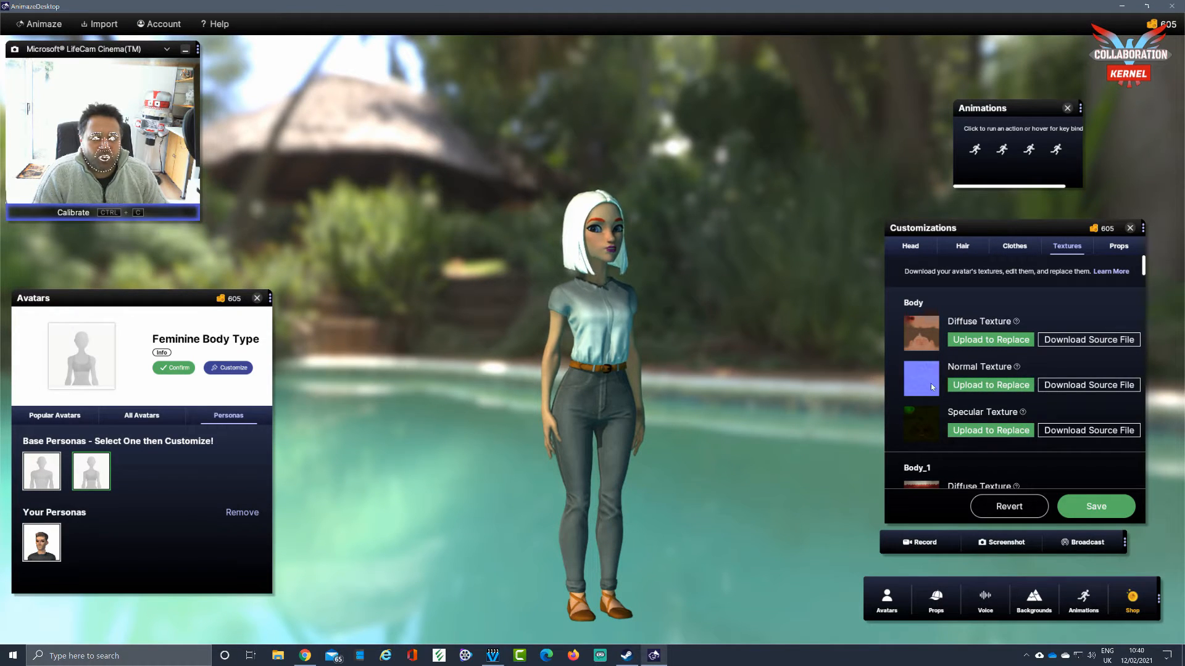
{"action": "scroll", "coordinate": [930, 383], "scroll_direction": "down", "scroll_amount": 3}
{"action": "scroll", "coordinate": [929, 383], "scroll_direction": "up", "scroll_amount": 1}
{"action": "scroll", "coordinate": [926, 383], "scroll_direction": "down", "scroll_amount": 1}
{"action": "scroll", "coordinate": [922, 384], "scroll_direction": "up", "scroll_amount": 3}
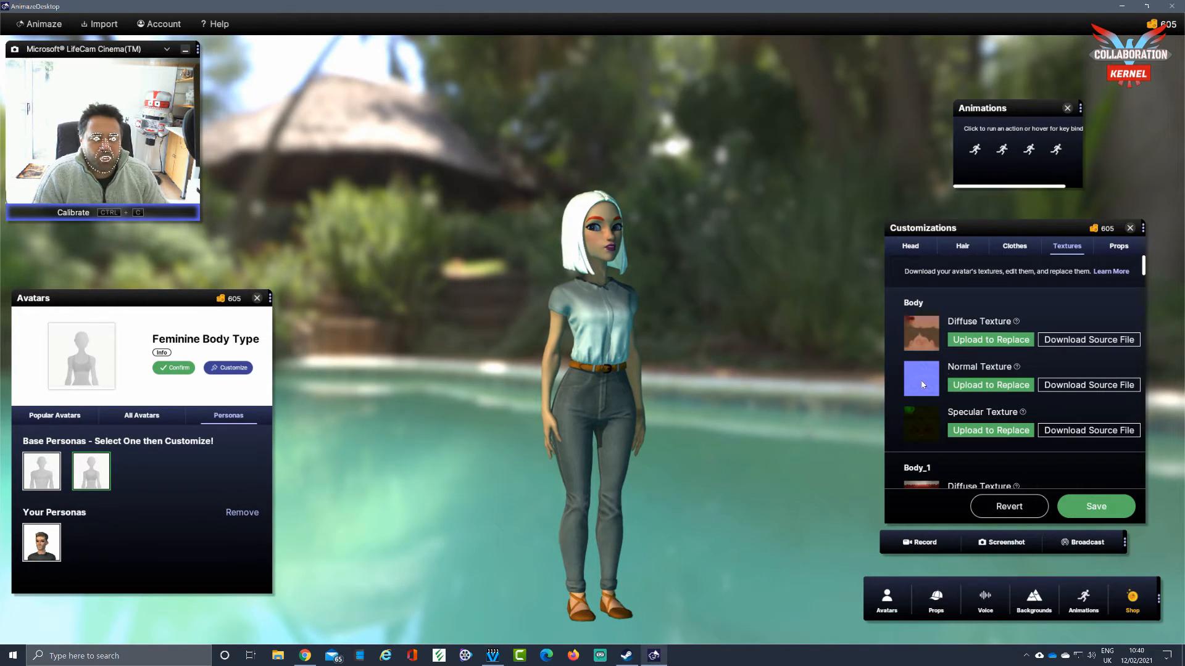
Open the glasses props, put the customized green-framed glasses on the persona and adjust their size.
{"action": "left_click", "coordinate": [1125, 253]}
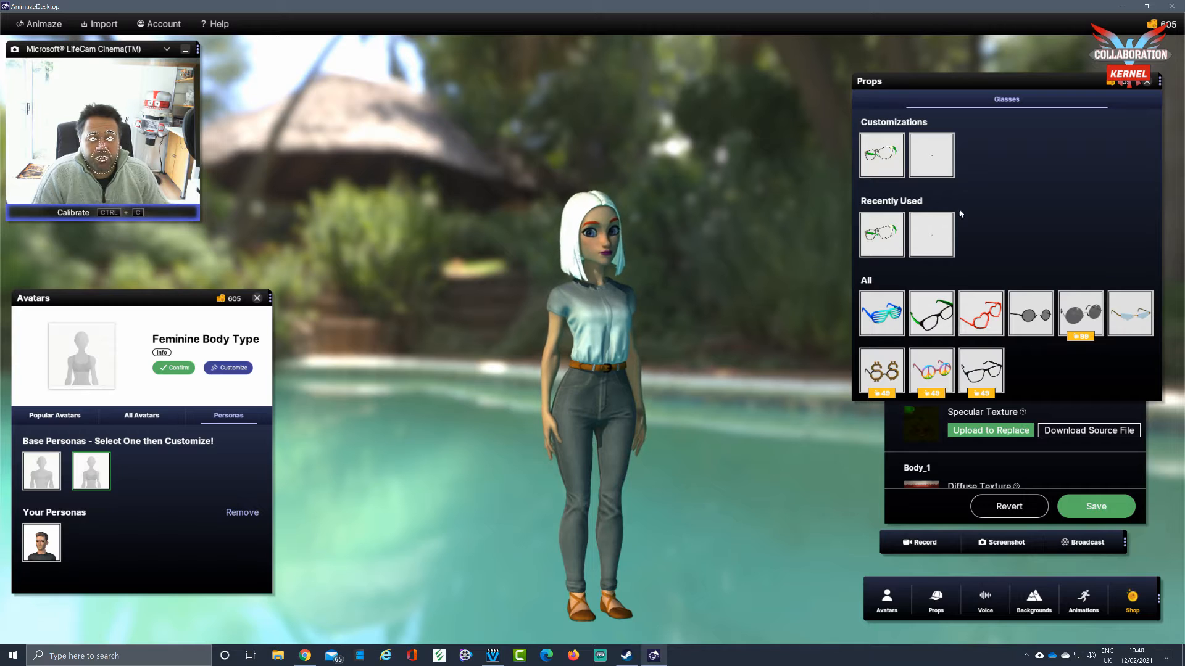
{"action": "left_click", "coordinate": [881, 161]}
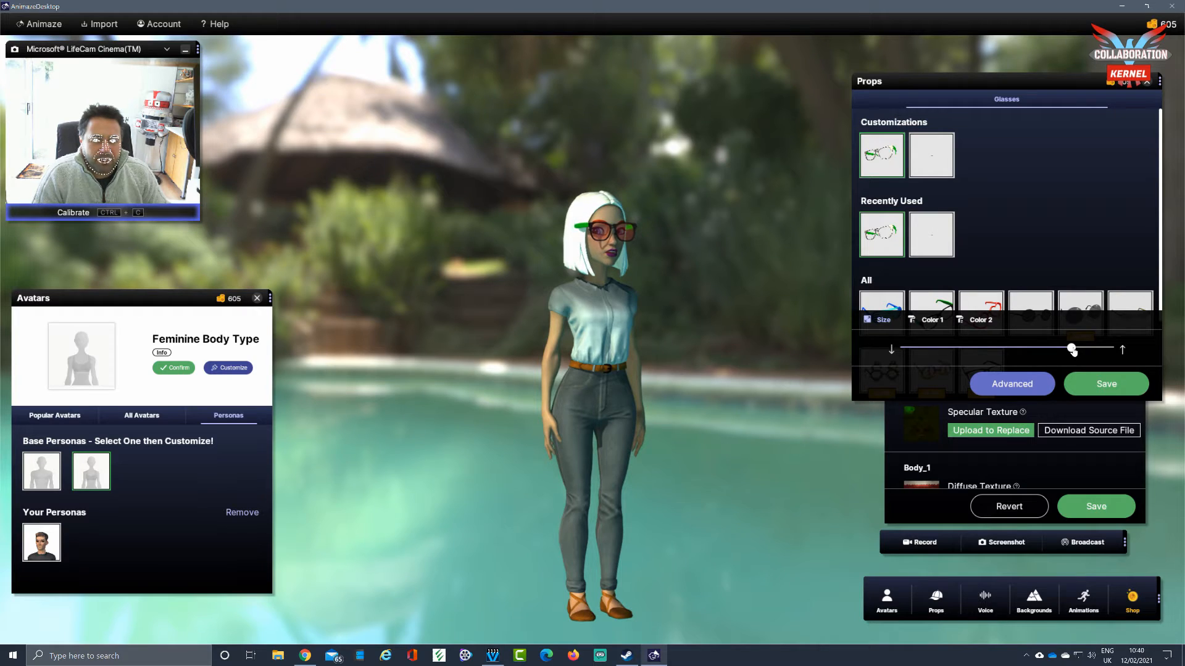
{"action": "left_click_drag", "start_coordinate": [1053, 353], "coordinate": [1049, 355]}
{"action": "scroll", "coordinate": [720, 377], "scroll_direction": "up", "scroll_amount": 4}
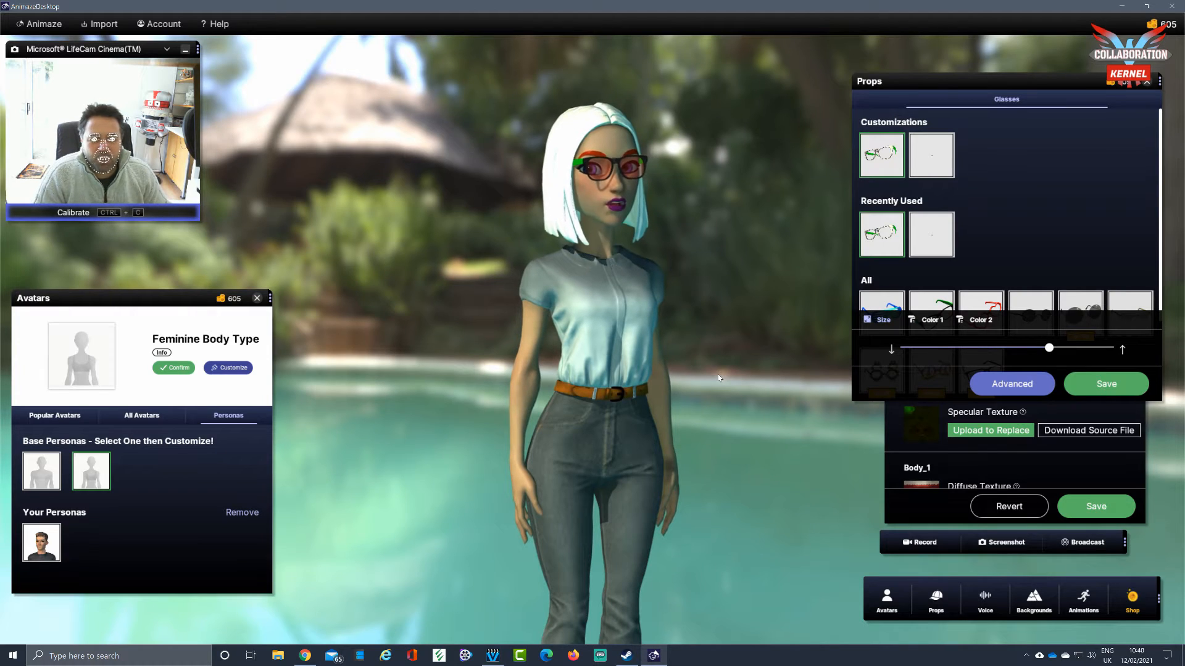
View the locked rainbow glasses and Dollar glasses in the full glasses collection.
{"action": "scroll", "coordinate": [1095, 229], "scroll_direction": "down", "scroll_amount": 3}
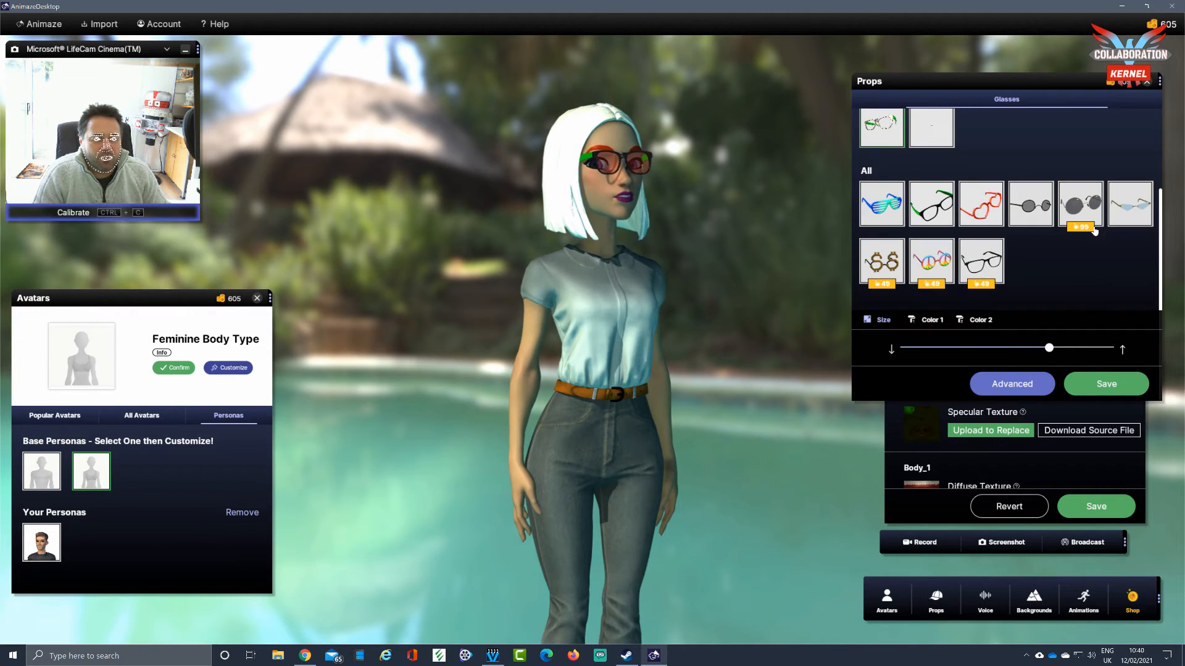
{"action": "left_click", "coordinate": [930, 269]}
{"action": "left_click", "coordinate": [887, 271]}
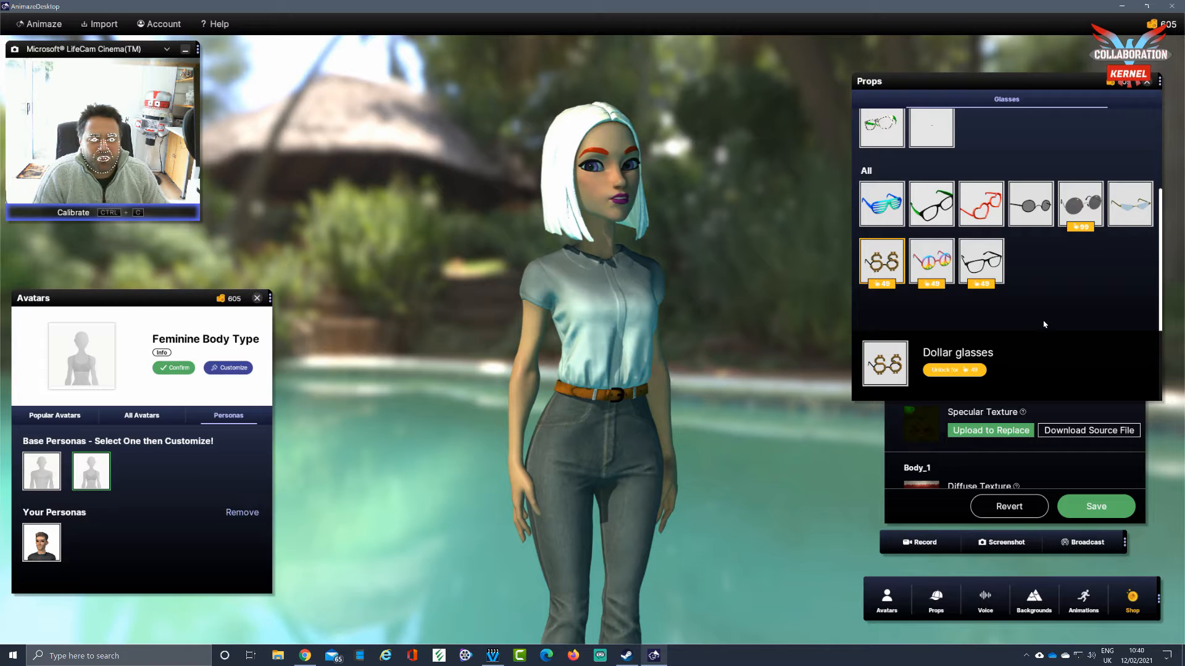
Put the round dark sunglasses on the persona and save the customization.
{"action": "left_click", "coordinate": [1034, 222]}
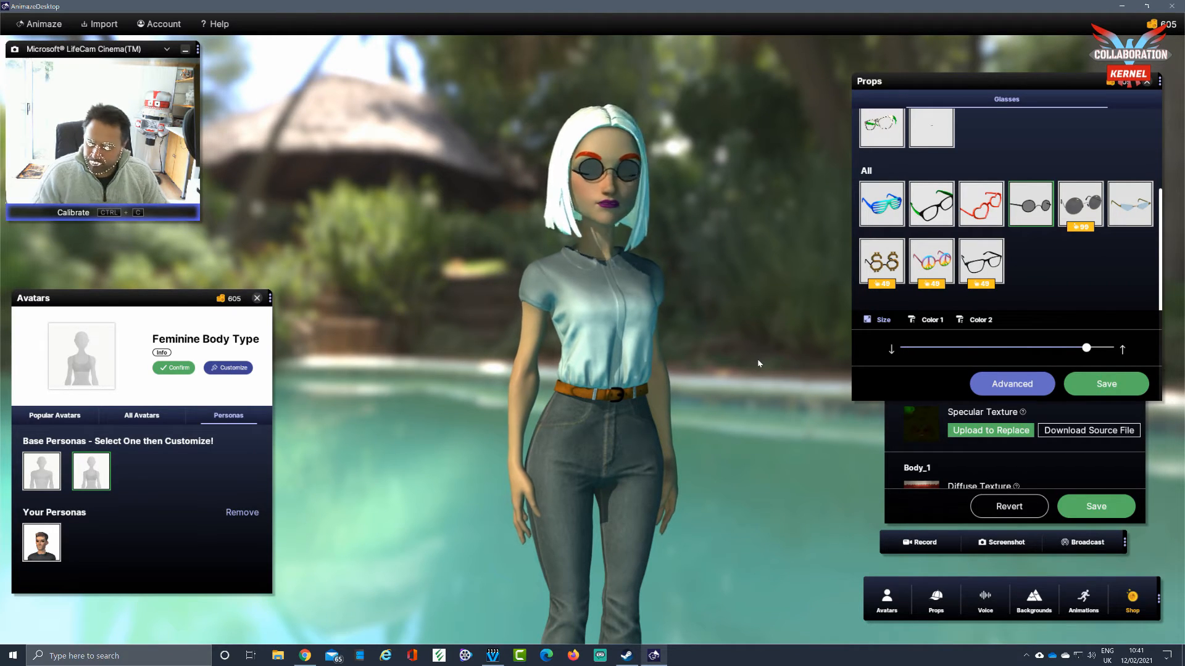
{"action": "scroll", "coordinate": [691, 278], "scroll_direction": "up", "scroll_amount": 2}
{"action": "scroll", "coordinate": [696, 294], "scroll_direction": "down", "scroll_amount": 2}
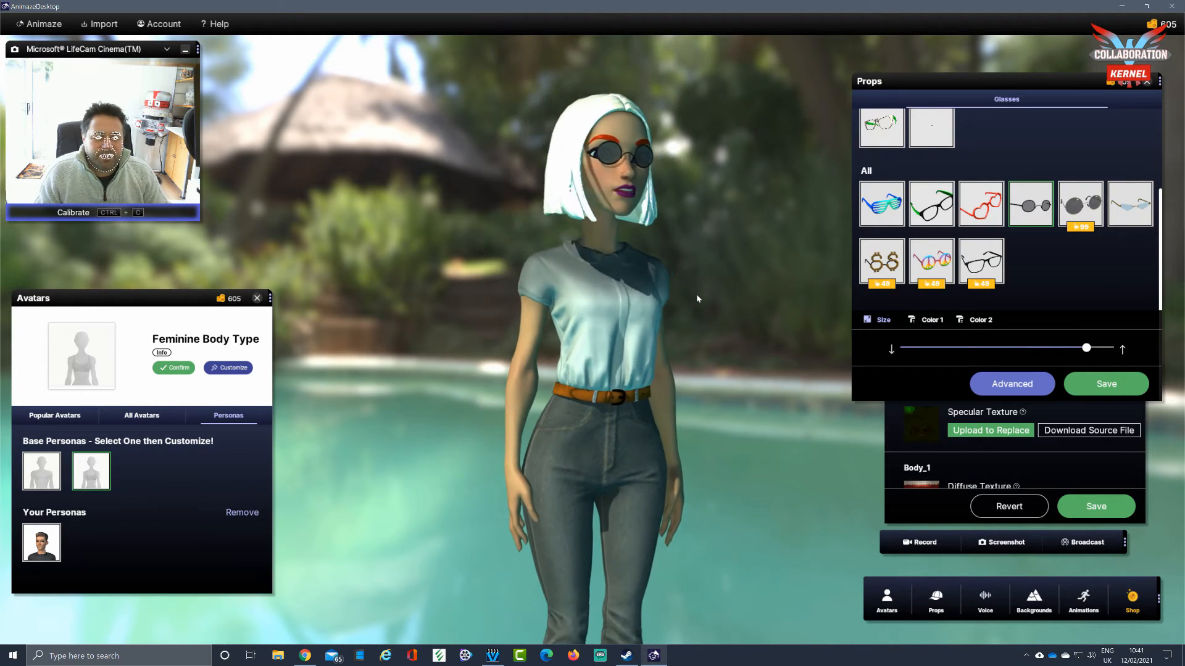
{"action": "left_click", "coordinate": [1106, 384]}
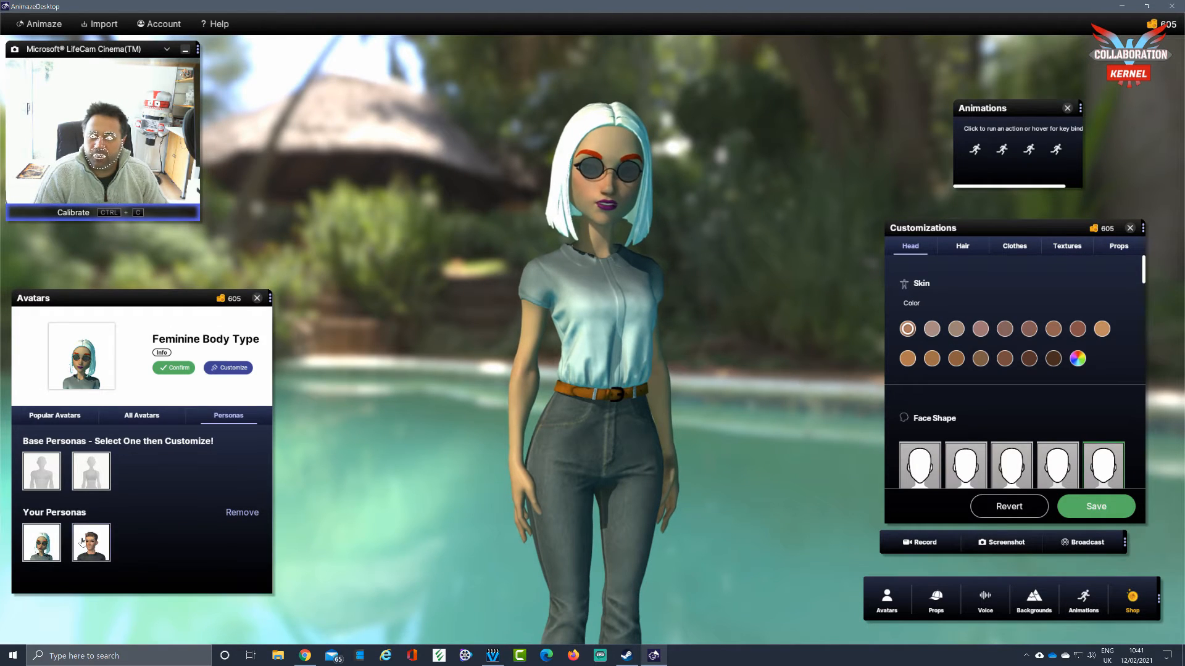
Switch to the saved Masculine Body Type persona, saving the feminine persona's customization on exit.
{"action": "left_click", "coordinate": [93, 542]}
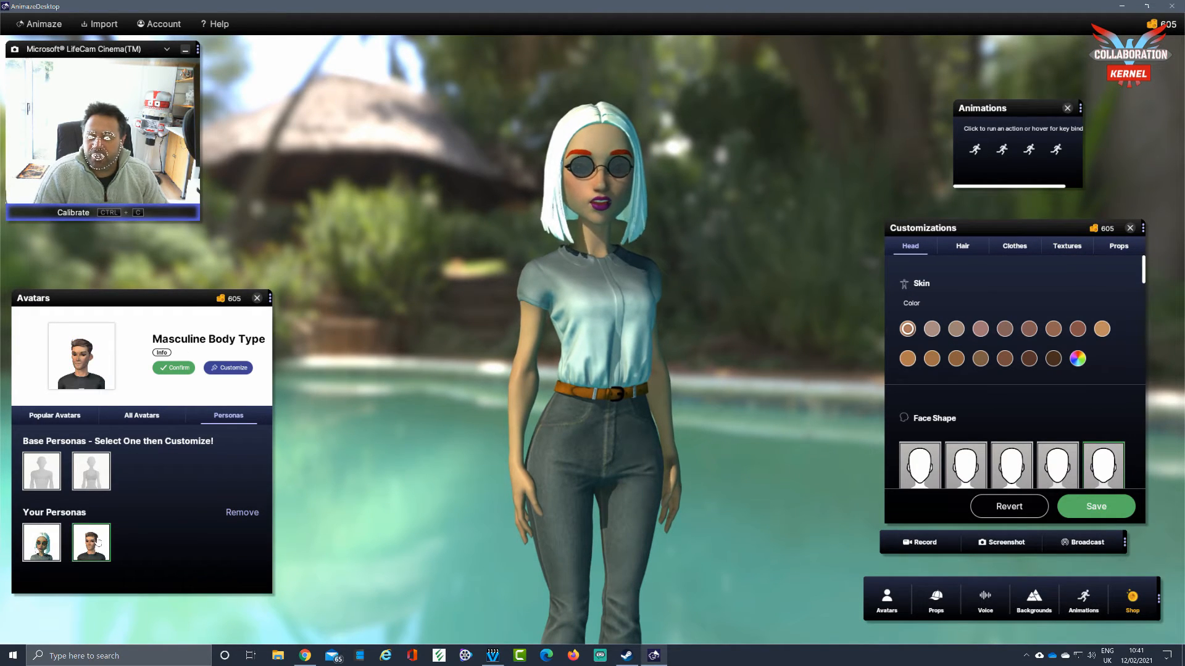
{"action": "left_click", "coordinate": [179, 368]}
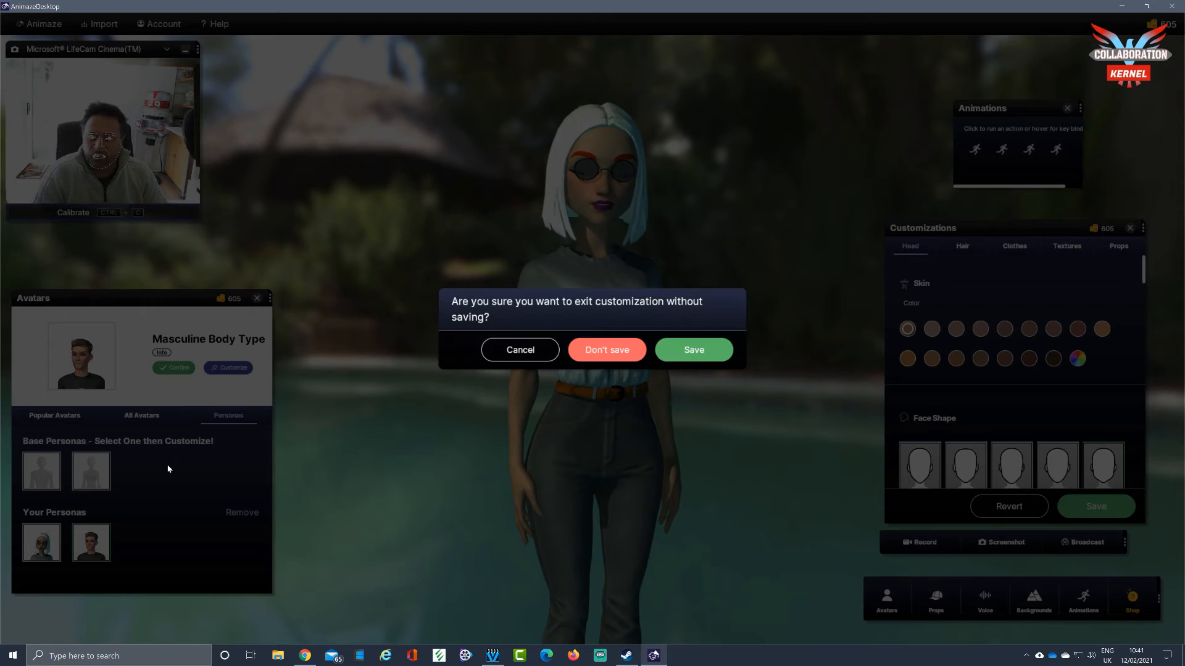
{"action": "left_click", "coordinate": [697, 351]}
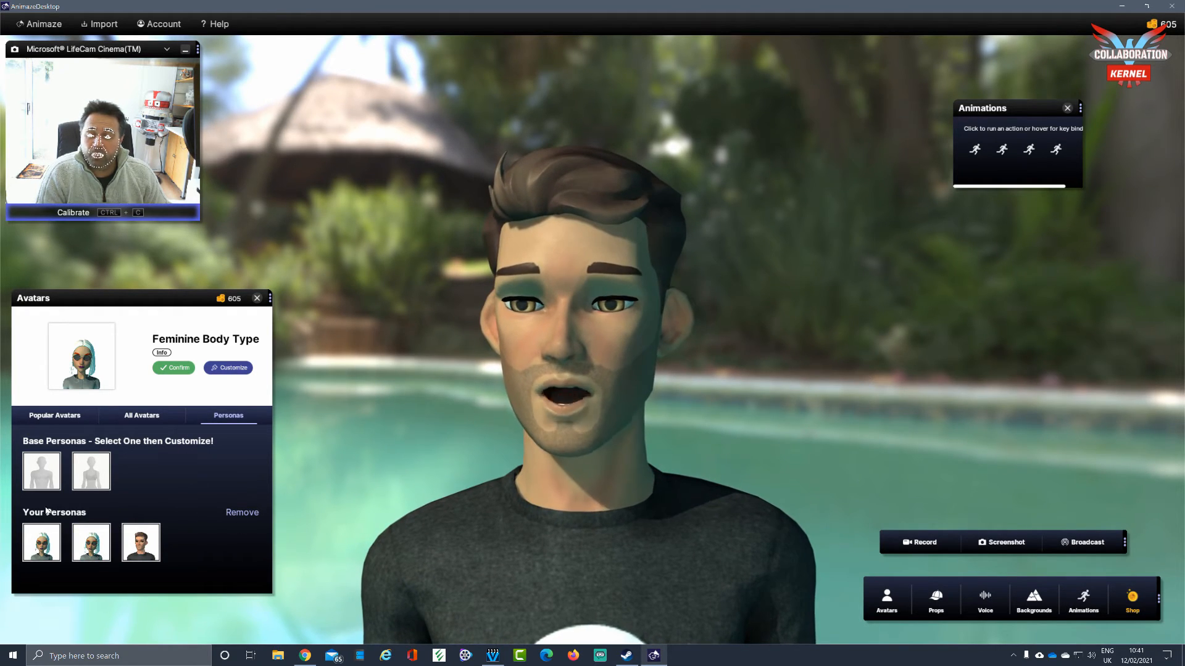
Remove the second copy of the white-haired feminine persona from Your Personas.
{"action": "left_click", "coordinate": [99, 545]}
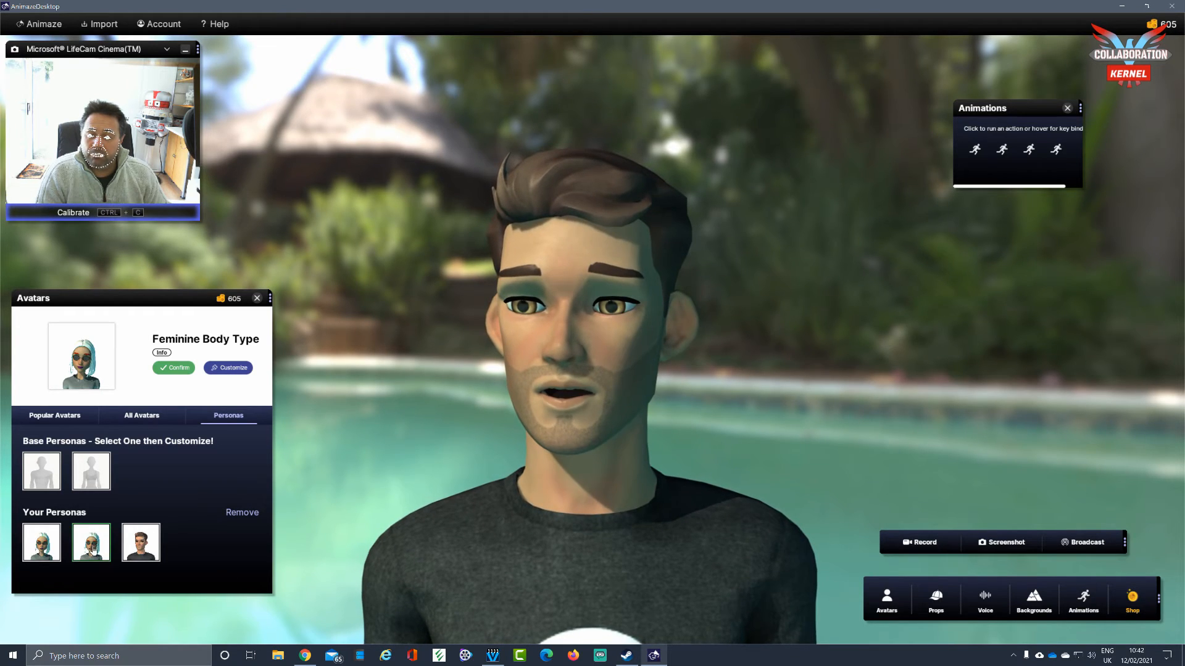
{"action": "left_click", "coordinate": [231, 513]}
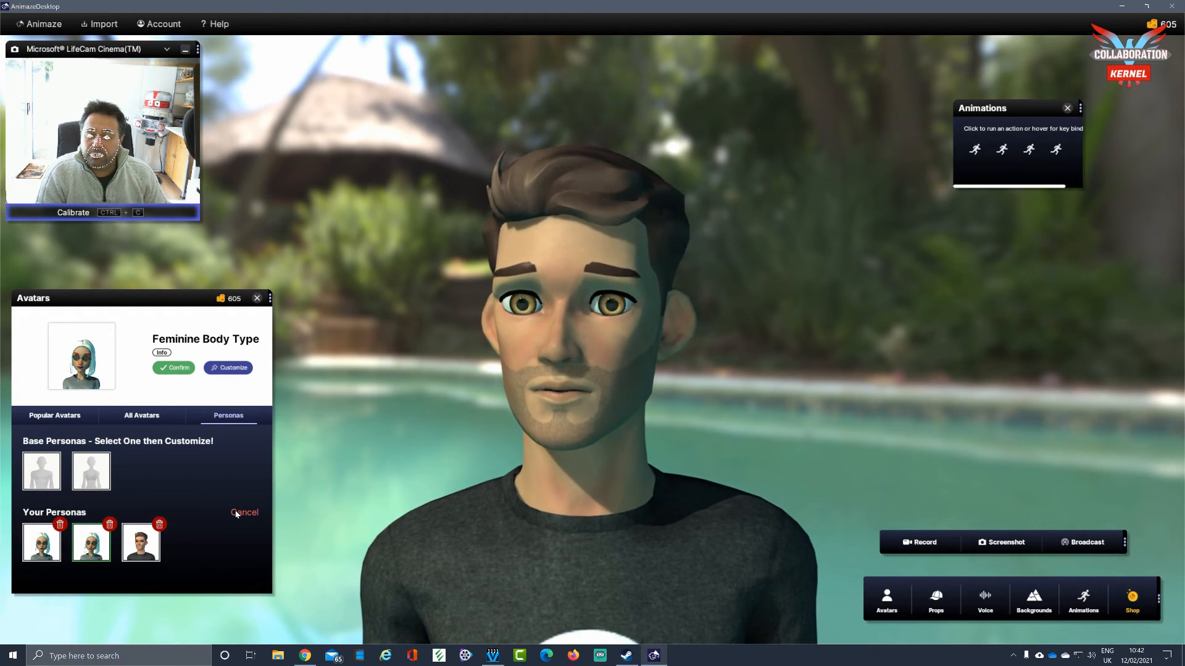
{"action": "left_click", "coordinate": [112, 528]}
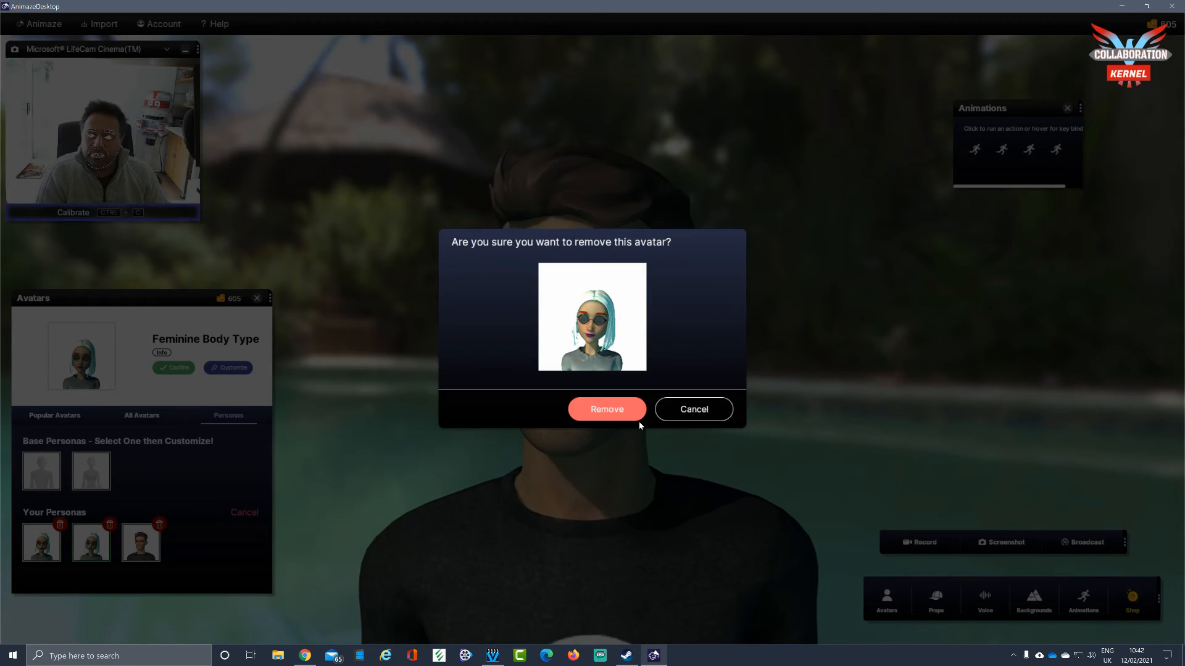
{"action": "left_click", "coordinate": [604, 412]}
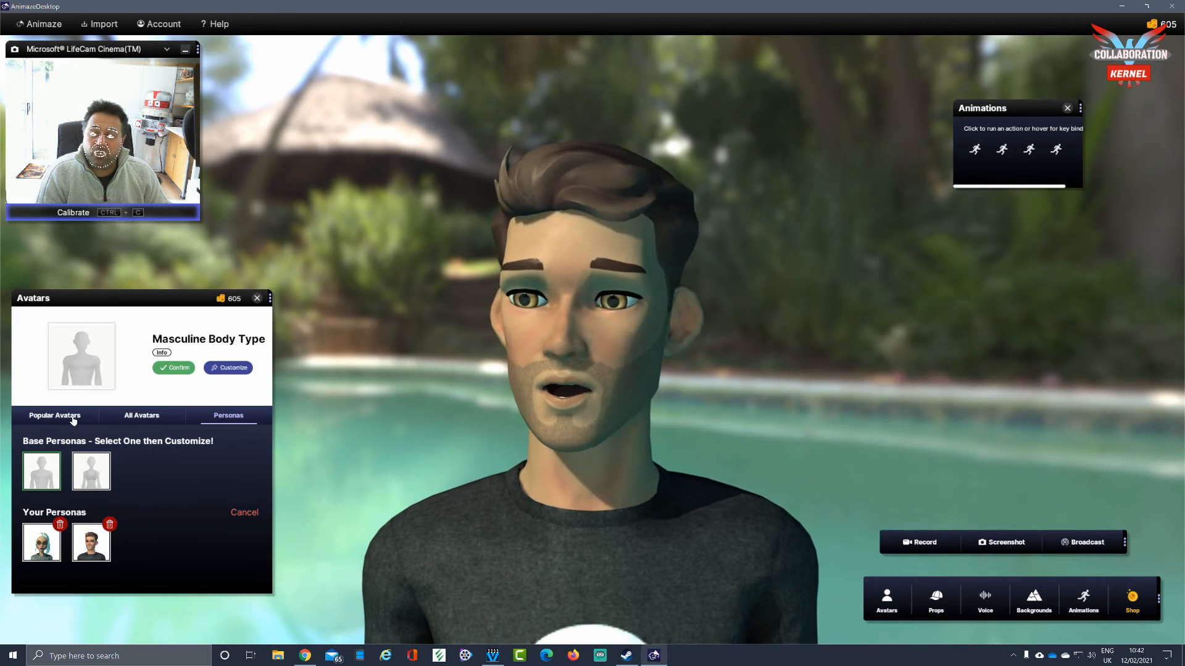
Look through the complete avatar collection and return to the popular avatars.
{"action": "left_click", "coordinate": [133, 415]}
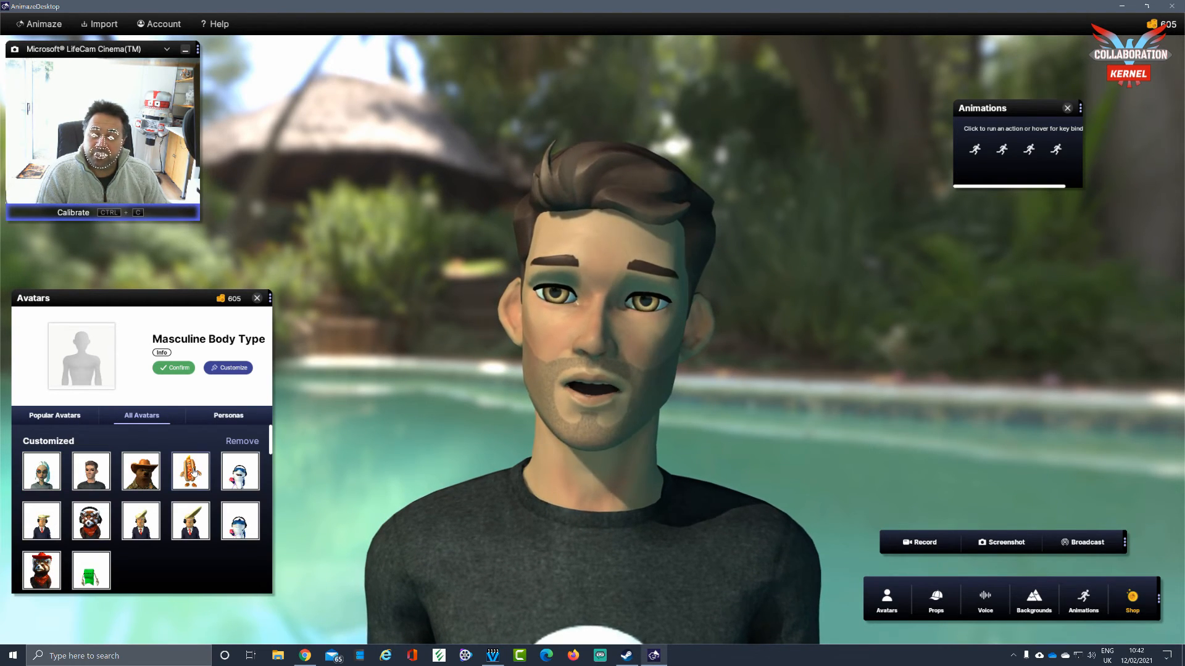
{"action": "scroll", "coordinate": [193, 471], "scroll_direction": "down", "scroll_amount": 10}
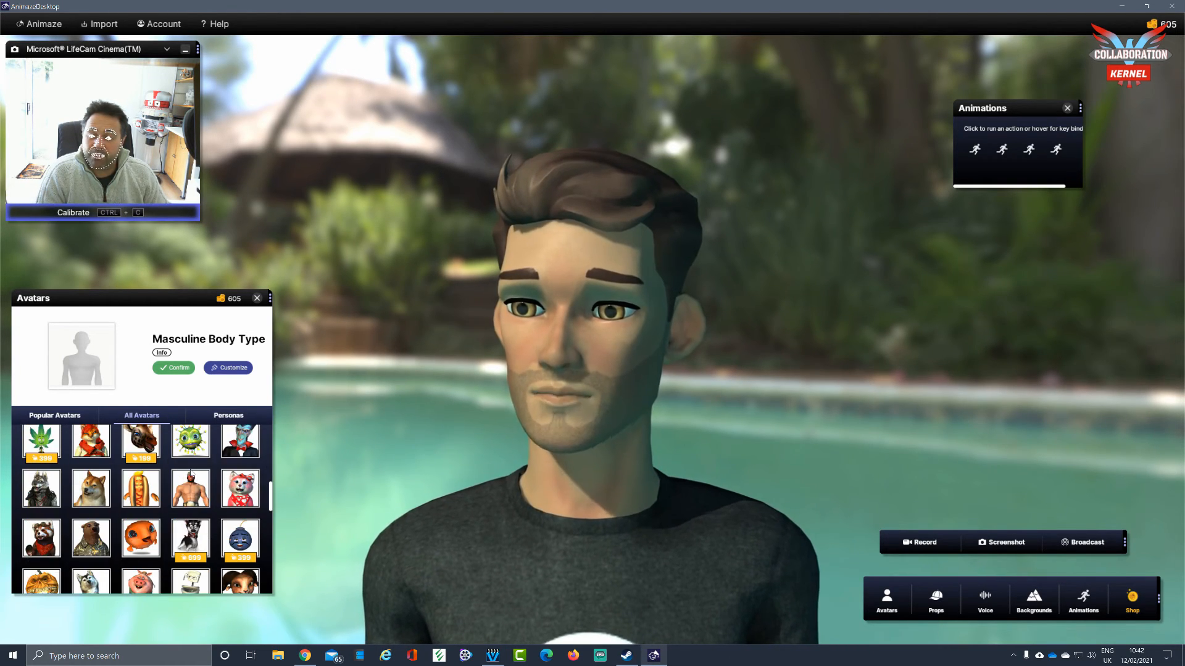
{"action": "scroll", "coordinate": [191, 475], "scroll_direction": "down", "scroll_amount": 5}
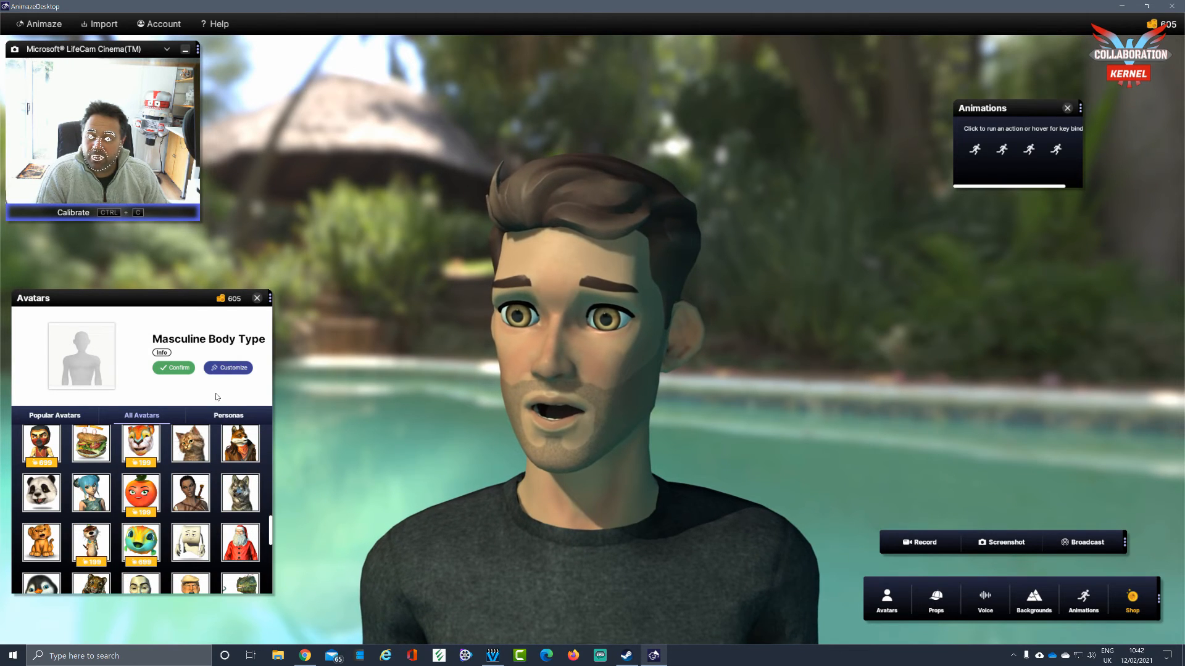
{"action": "scroll", "coordinate": [194, 480], "scroll_direction": "down", "scroll_amount": 5}
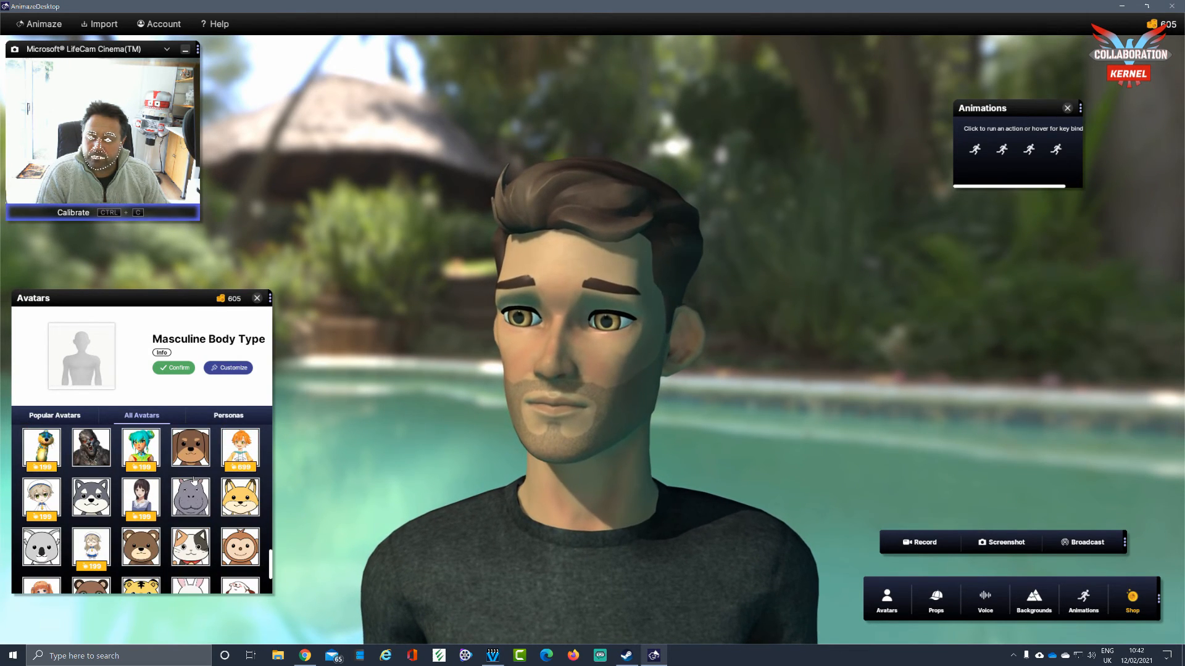
{"action": "scroll", "coordinate": [185, 487], "scroll_direction": "down", "scroll_amount": 3}
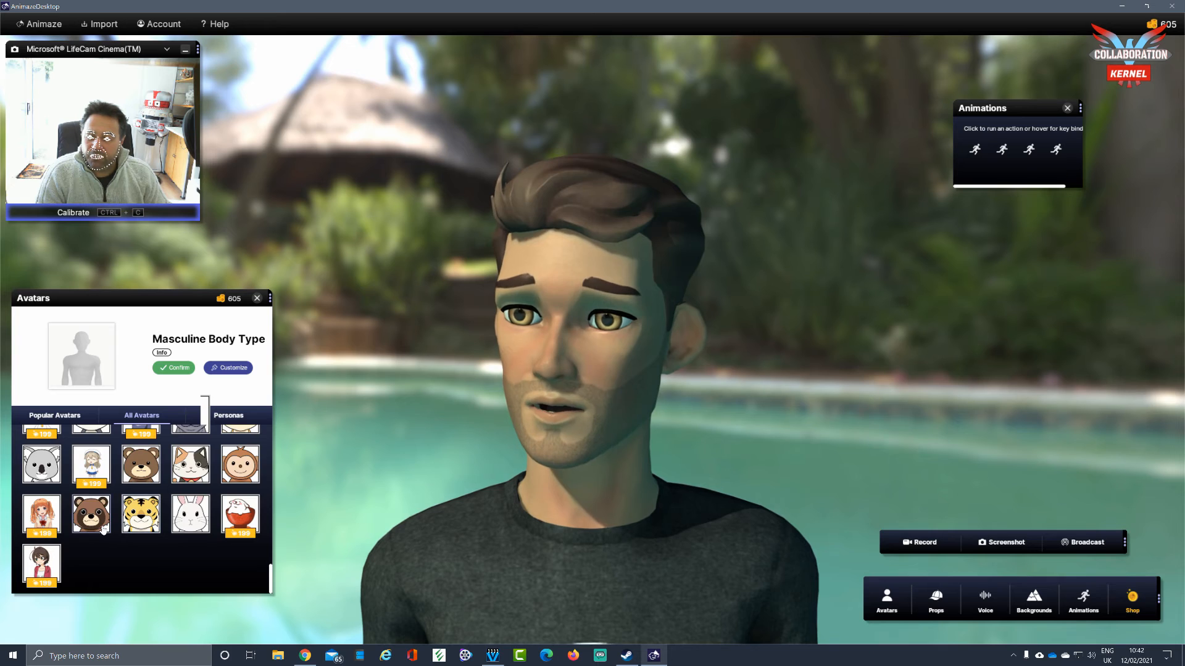
{"action": "scroll", "coordinate": [103, 529], "scroll_direction": "up", "scroll_amount": 15}
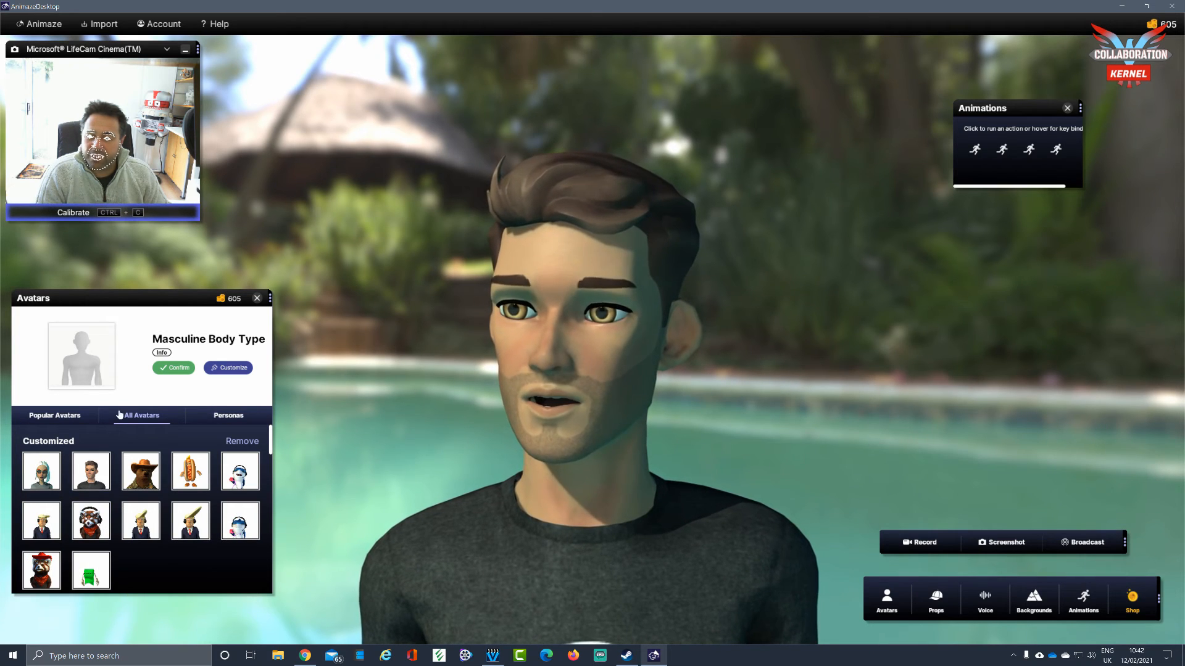
{"action": "left_click", "coordinate": [57, 418]}
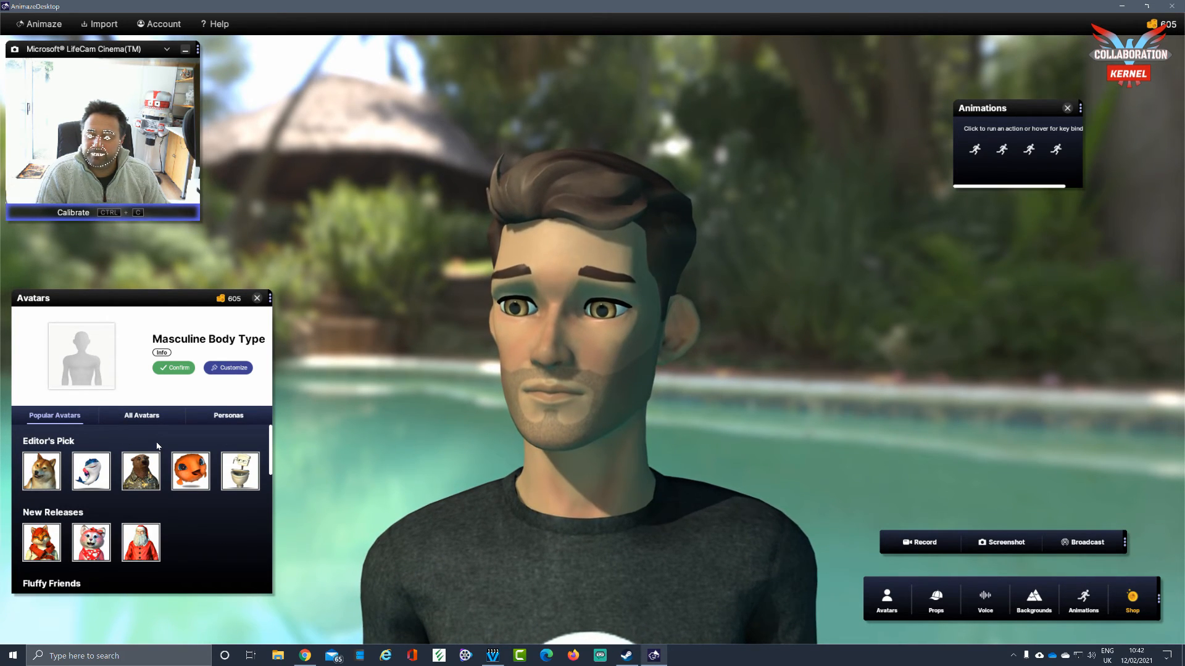